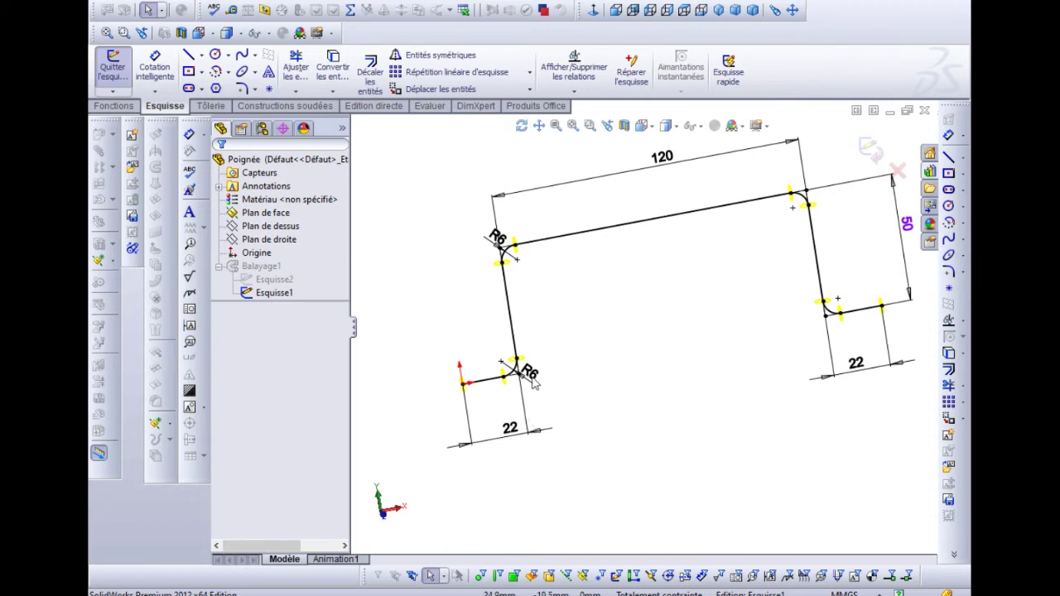
Step: Examine the dimensions and R6 corner radii of the handle's path sketch, and close the sketch
scroll(485, 402, "down", 4)
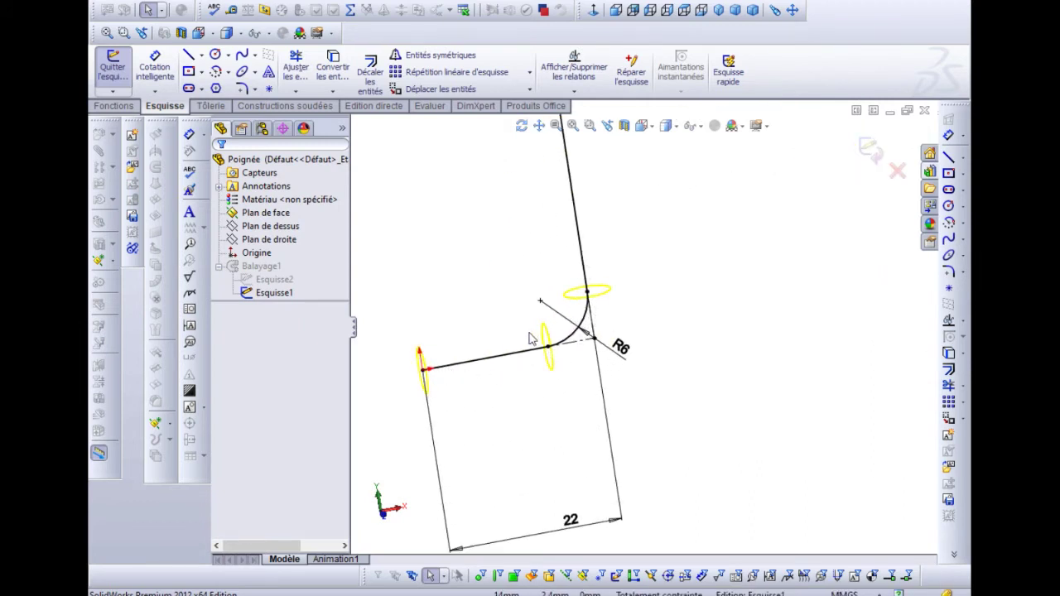
scroll(722, 257, "up", 5)
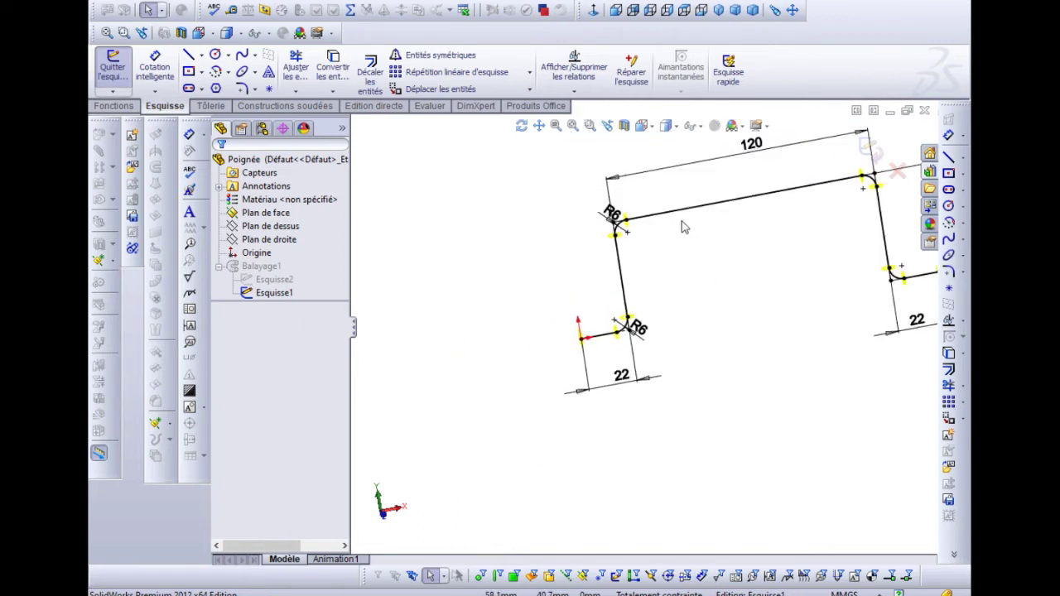
scroll(684, 227, "down", 1)
scroll(777, 265, "up", 2)
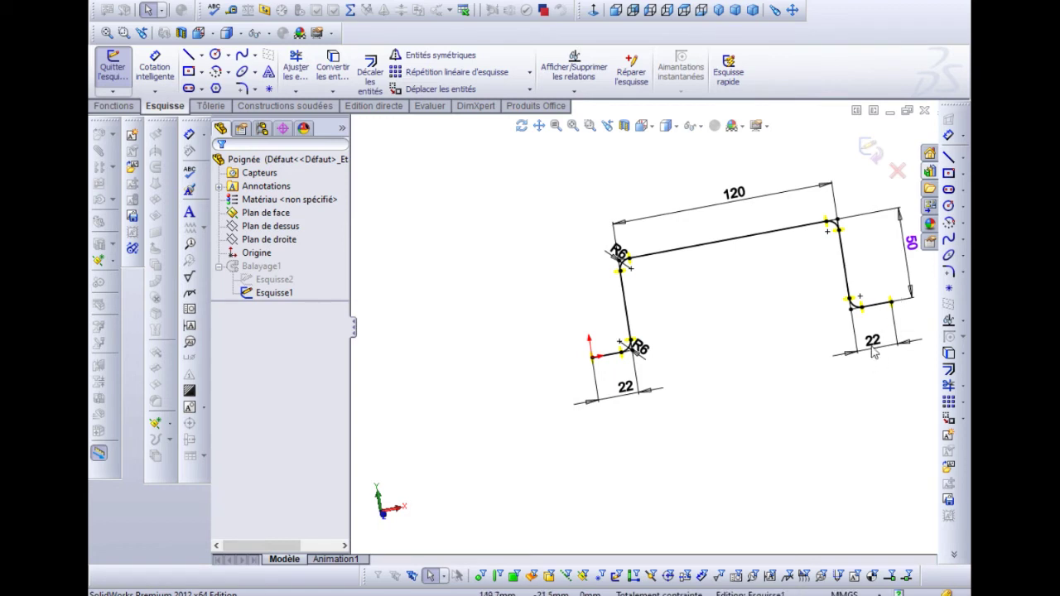
mouse_move(727, 347)
middle_mouse_down()
mouse_move(753, 343)
mouse_move(836, 271)
mouse_move(582, 394)
middle_mouse_up()
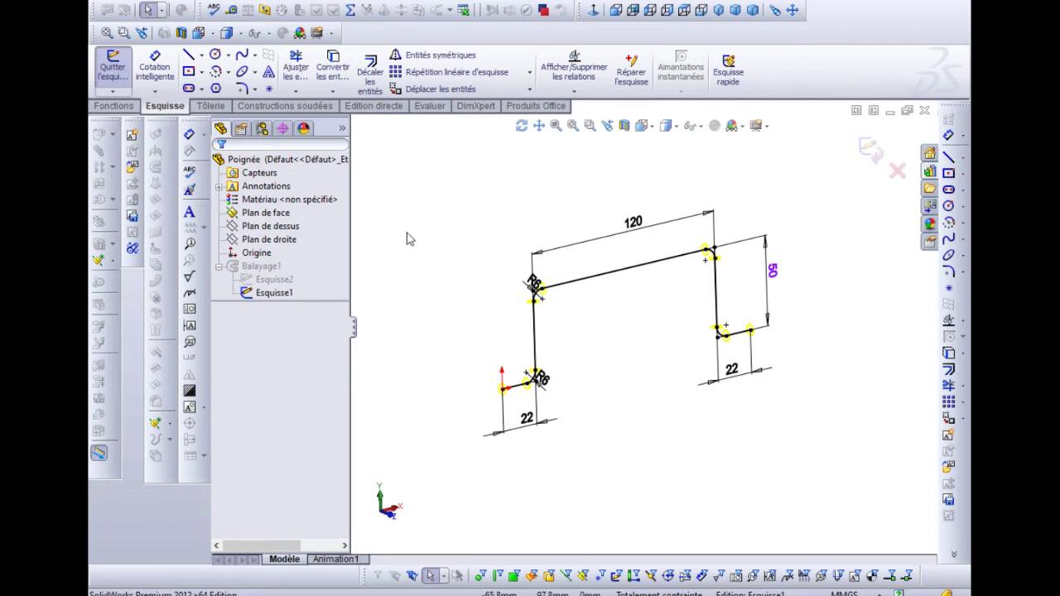
left_click(867, 154)
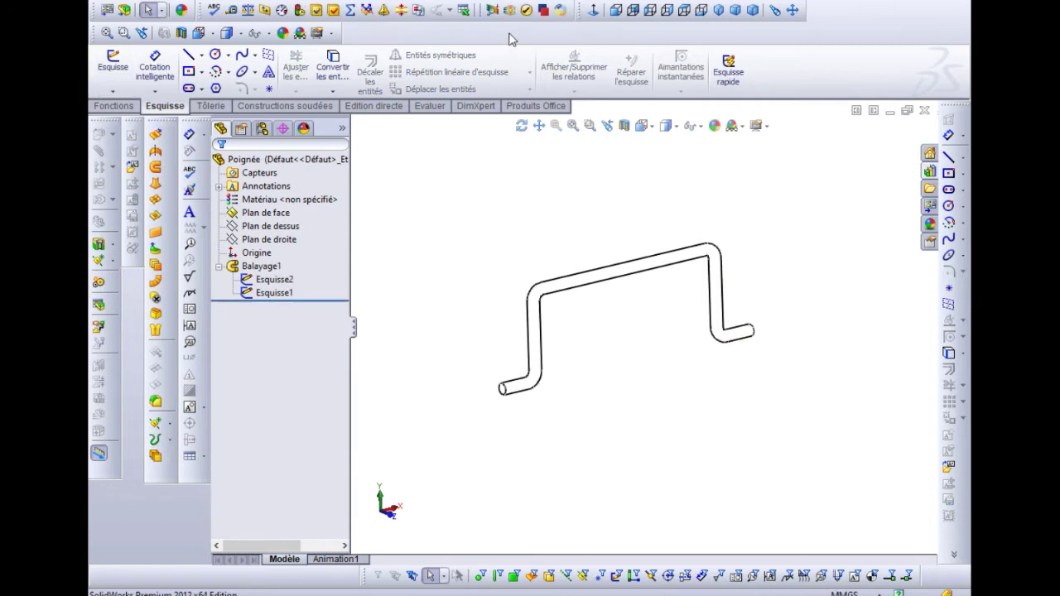
Step: Create a new part document and open a sketch on Plan frontal
key("ctrl+n")
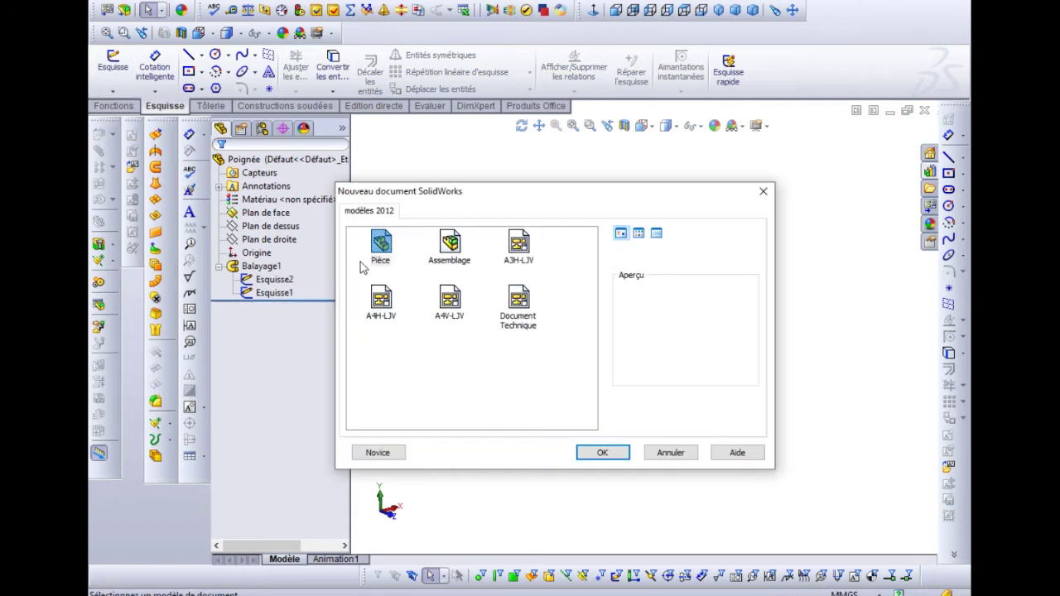
left_click(603, 451)
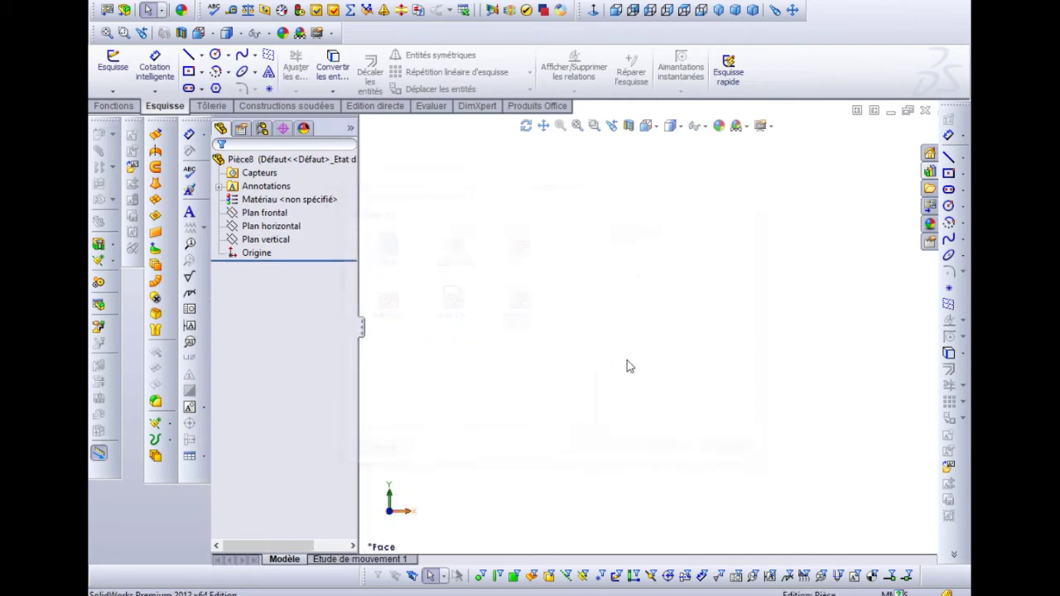
left_click(248, 214)
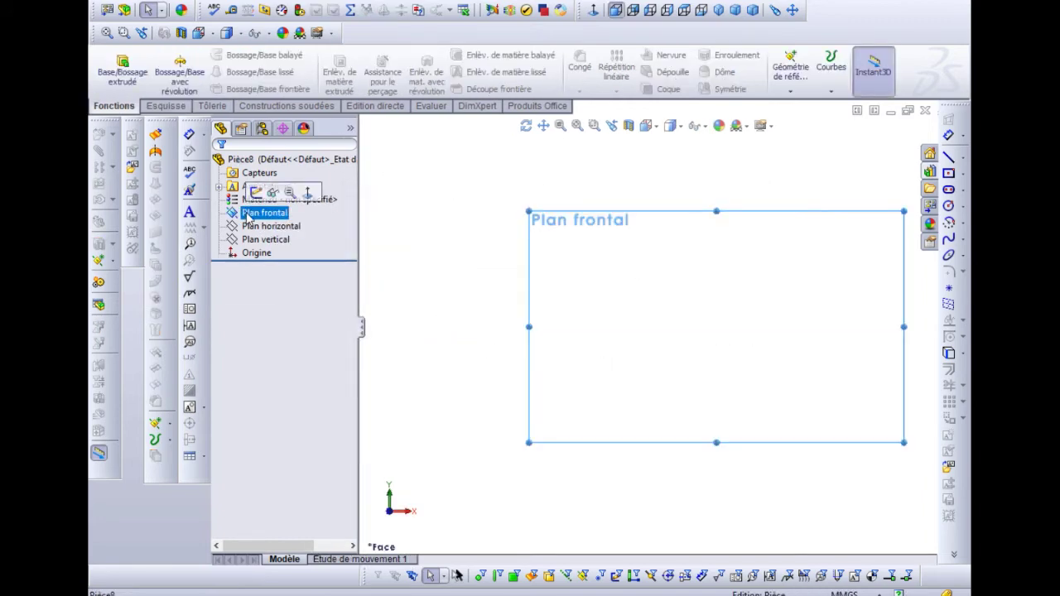
left_click(257, 196)
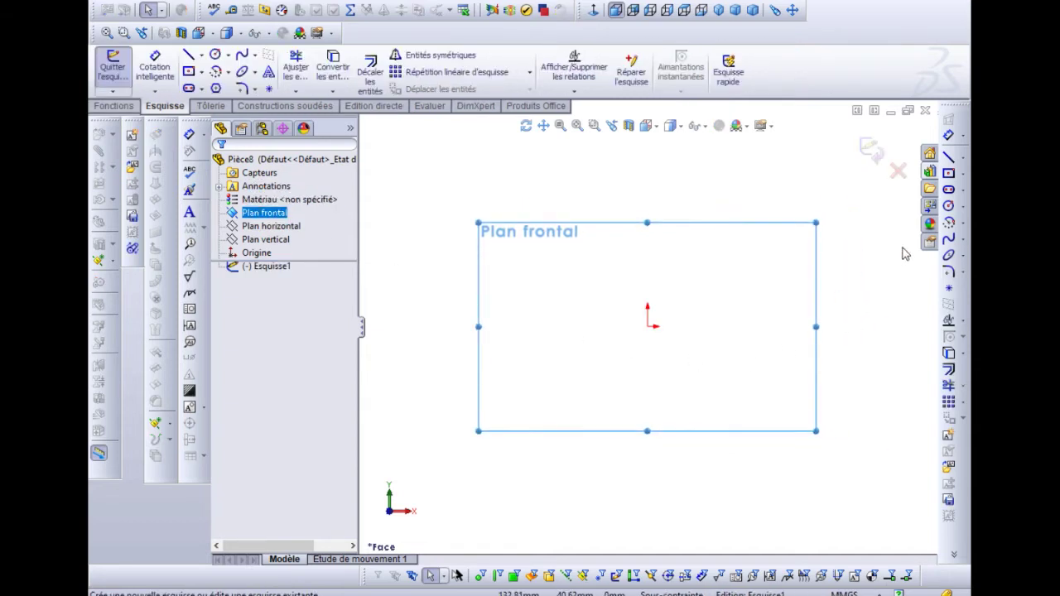
Step: Sketch a circle centred on the origin with a radius of about 12.6 mm
left_click(948, 205)
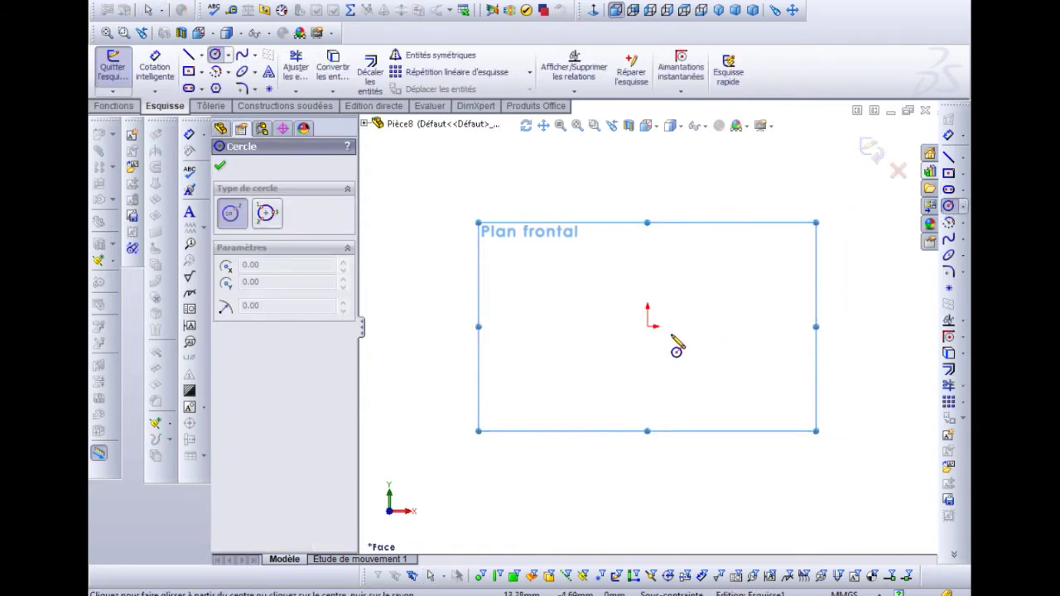
left_click(648, 327)
left_click(665, 344)
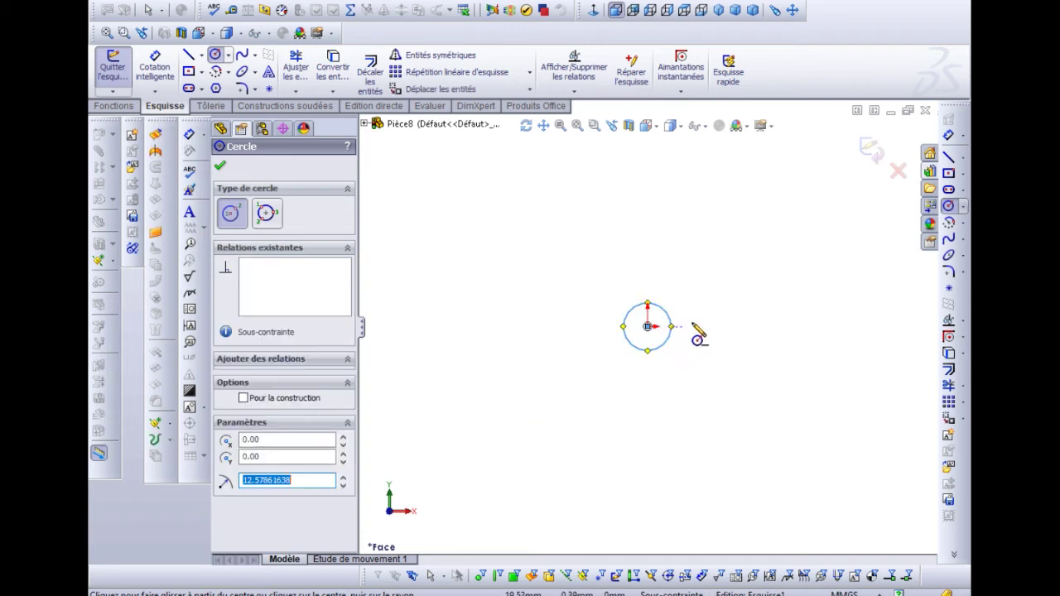
Step: Dimension the circle's diameter and set it to 6 mm
left_click(948, 134)
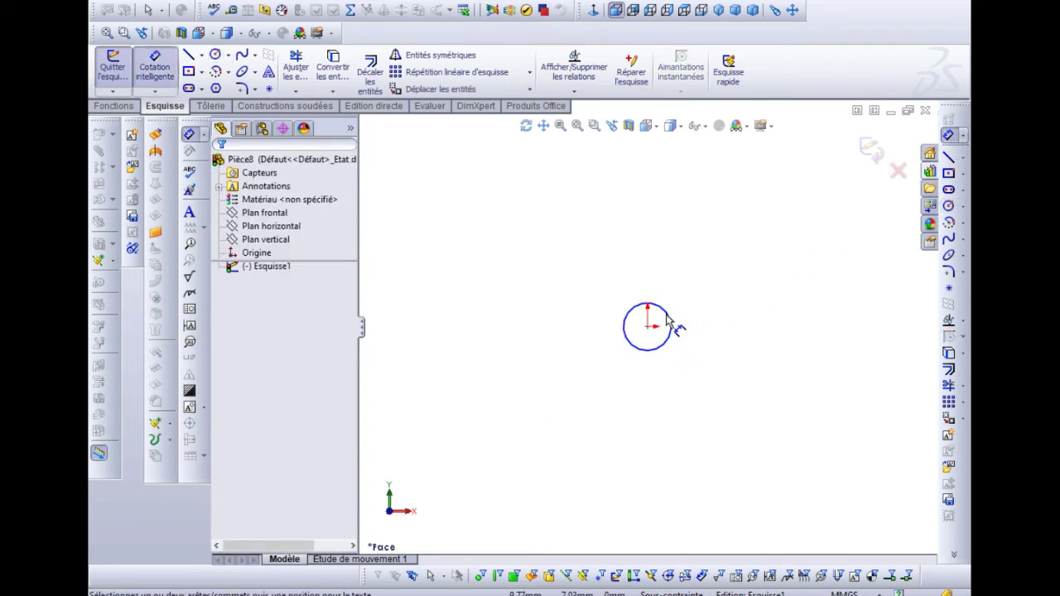
left_click(672, 331)
left_click(711, 332)
type("6")
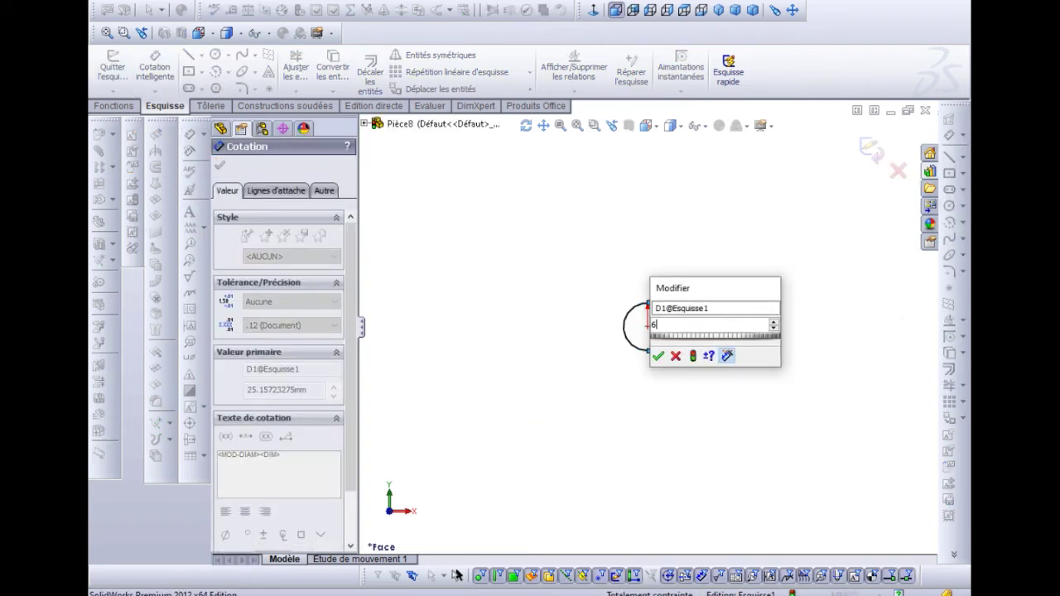
key("Return")
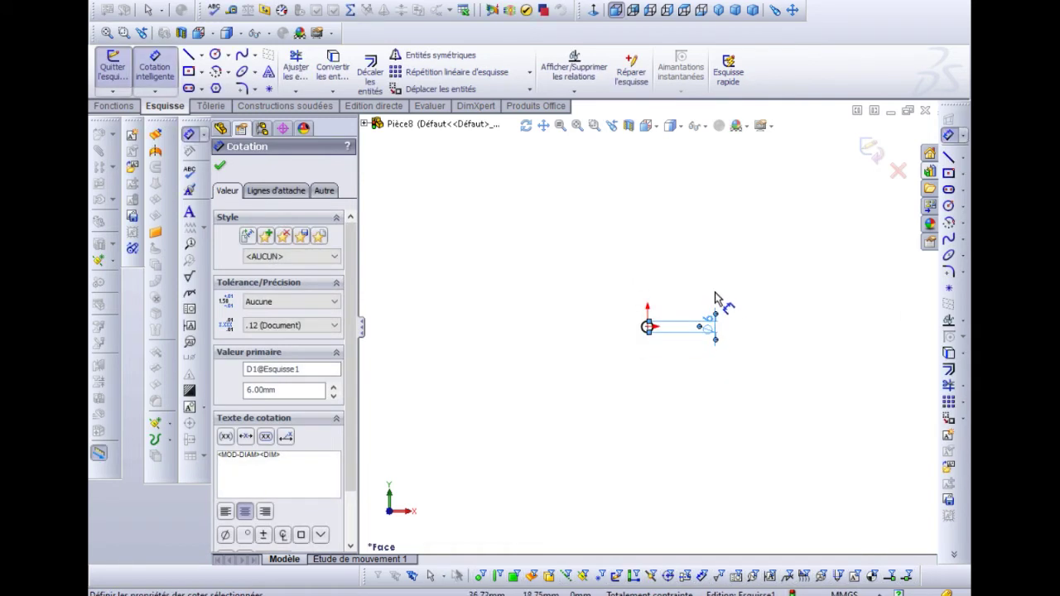
middle_click_drag(638, 287, 628, 298)
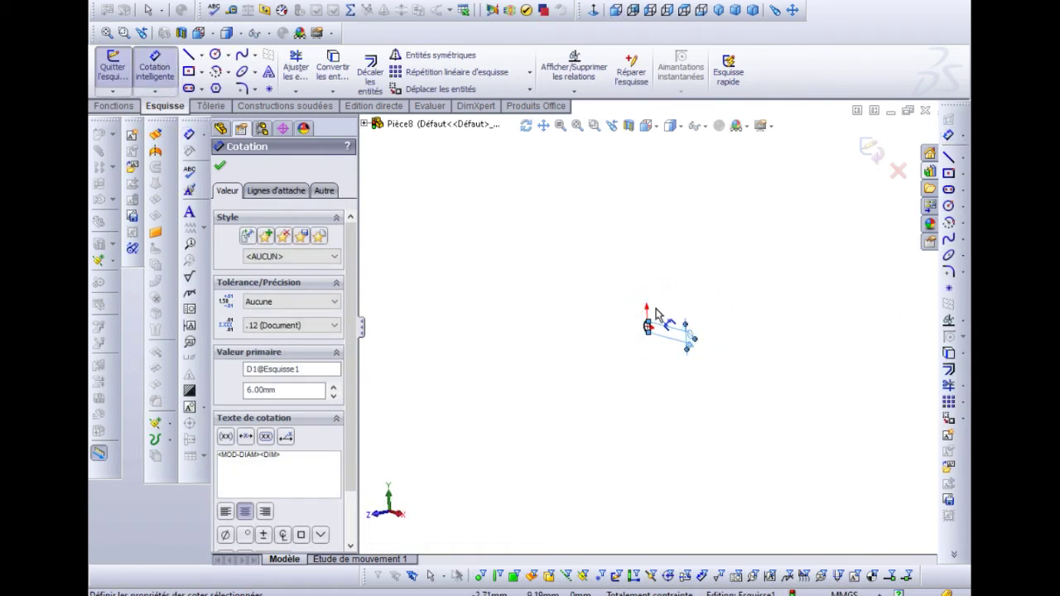
left_click(222, 167)
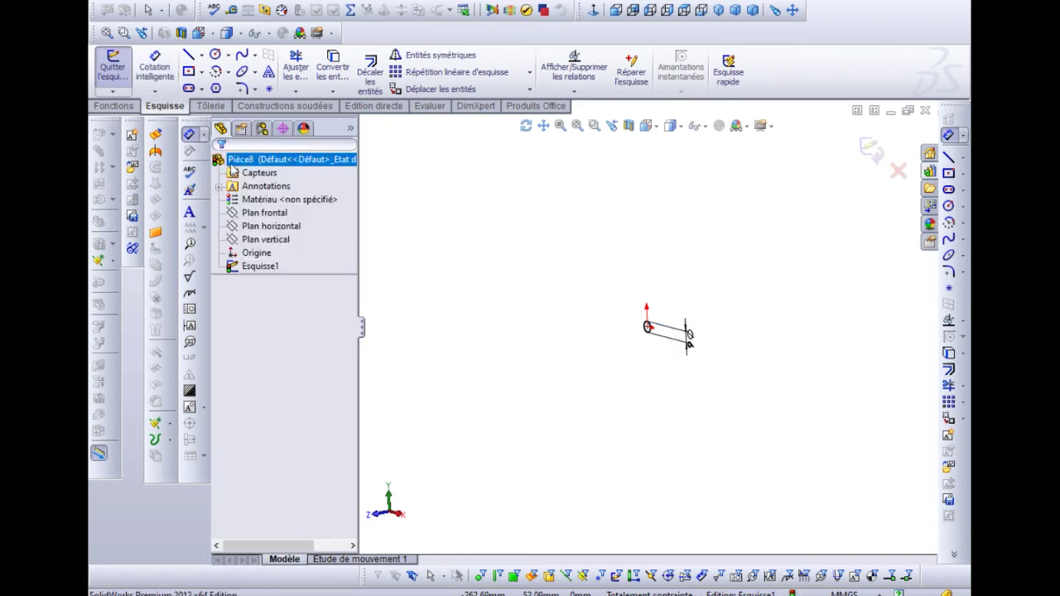
left_click(262, 227)
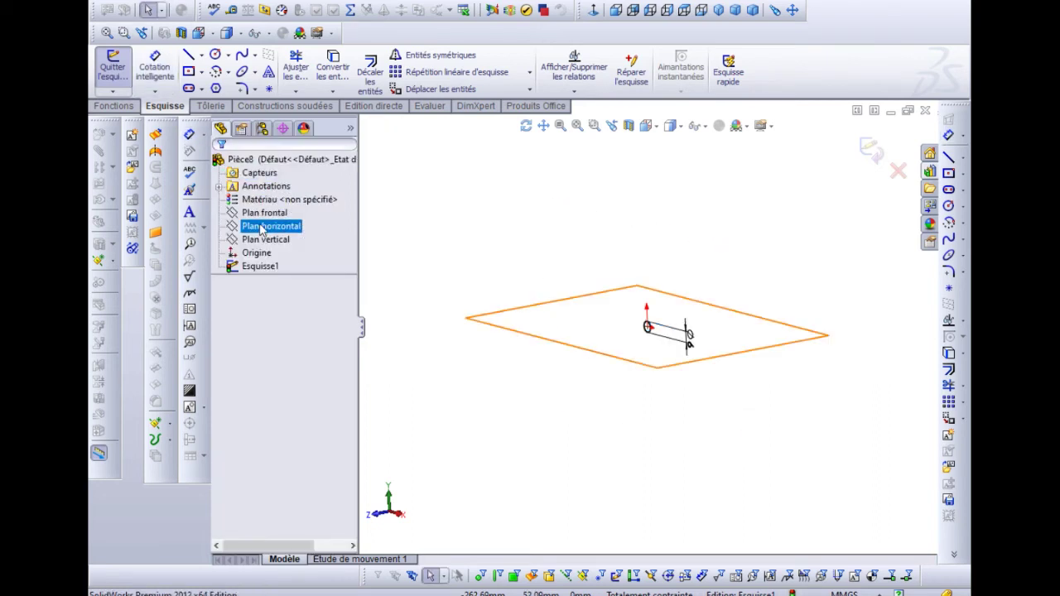
left_click(264, 239)
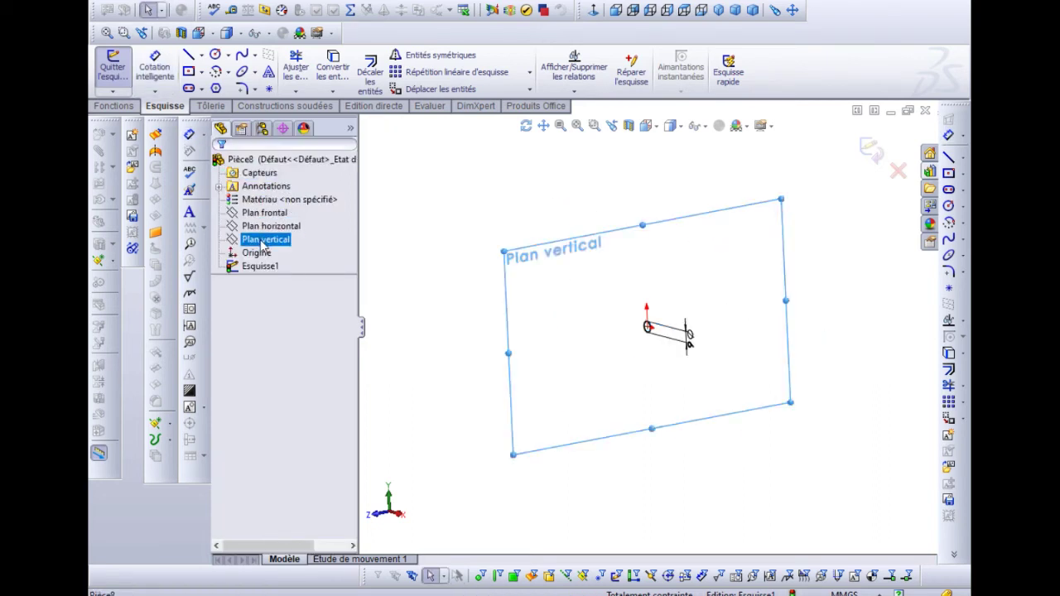
middle_click_drag(433, 227, 468, 187)
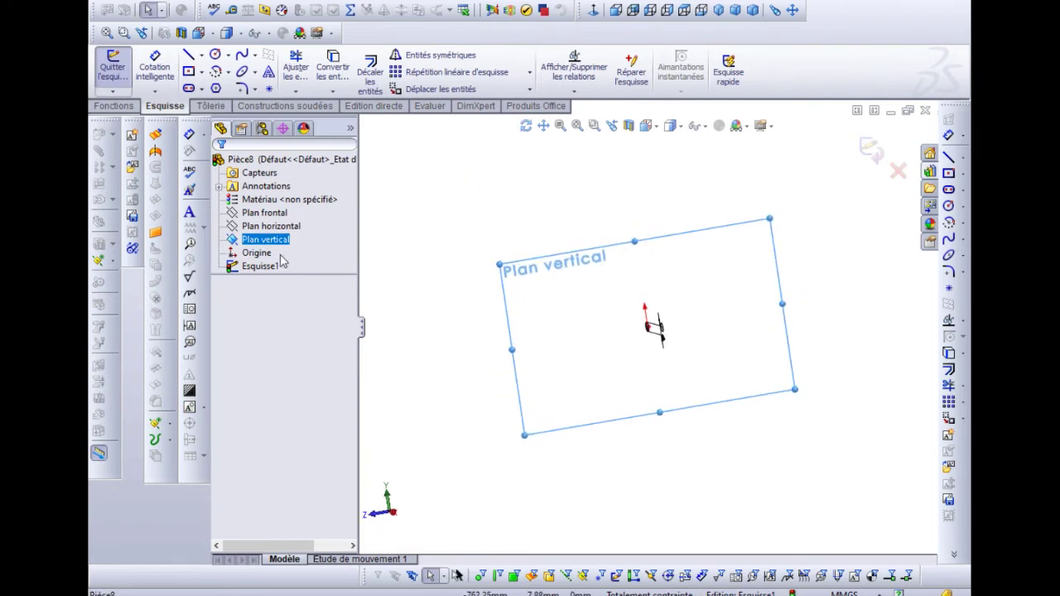
right_click(268, 242)
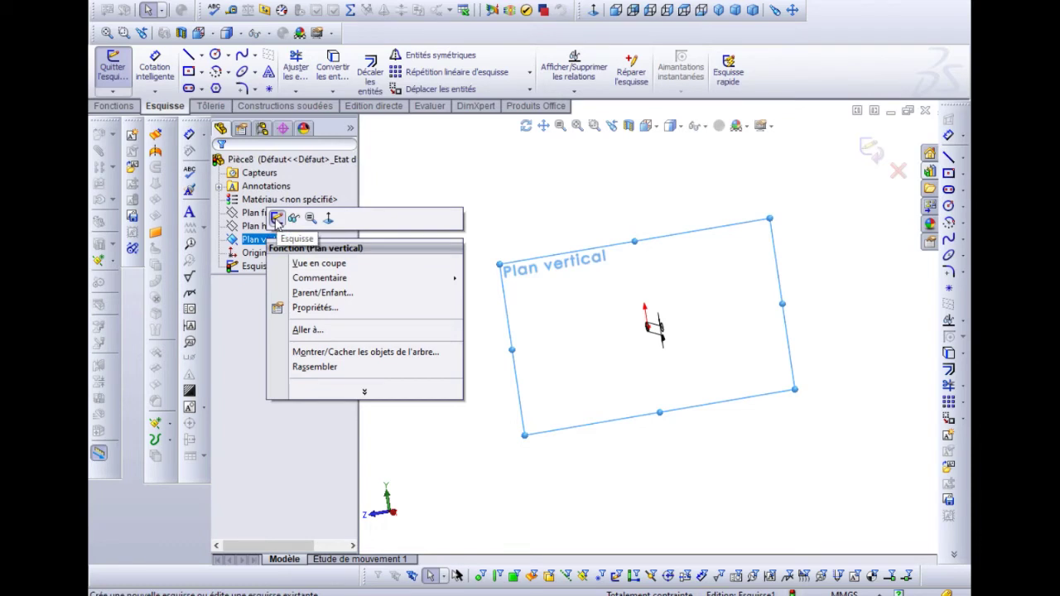
left_click(854, 221)
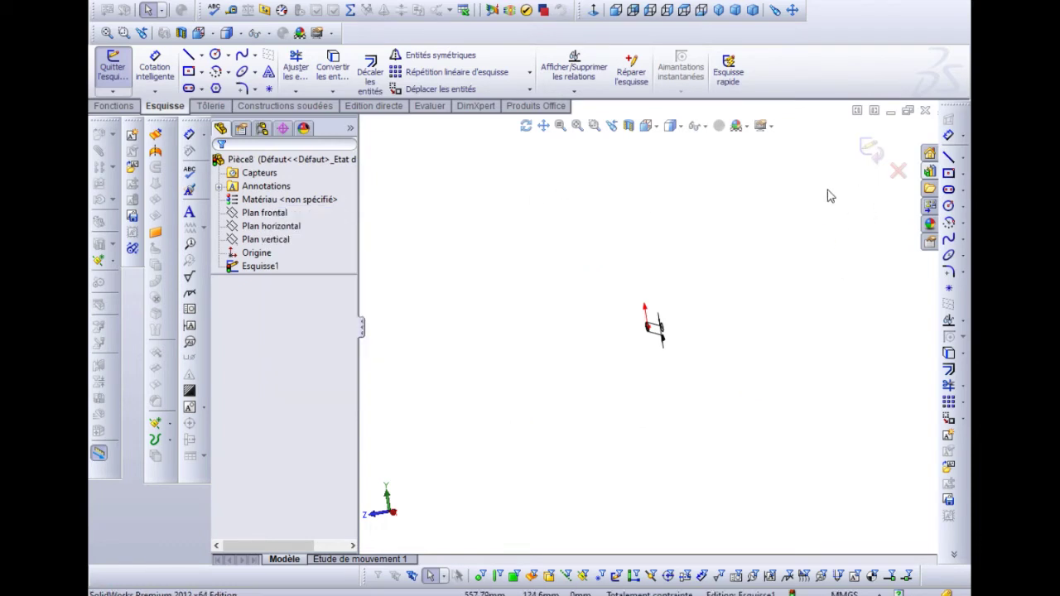
Step: Close the circle sketch and open a new sketch on Plan vertical
left_click(870, 151)
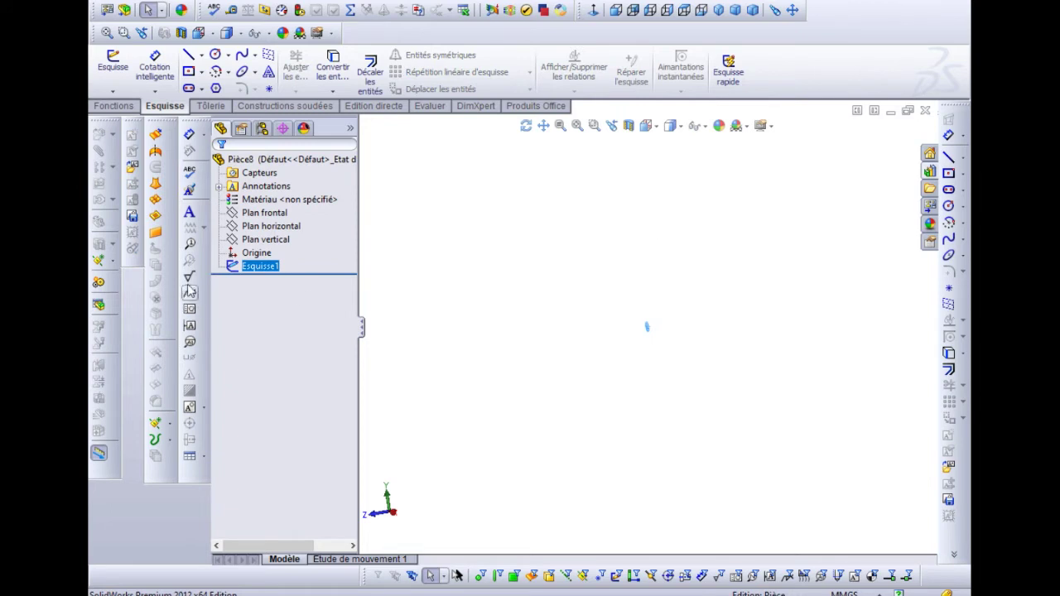
right_click(263, 239)
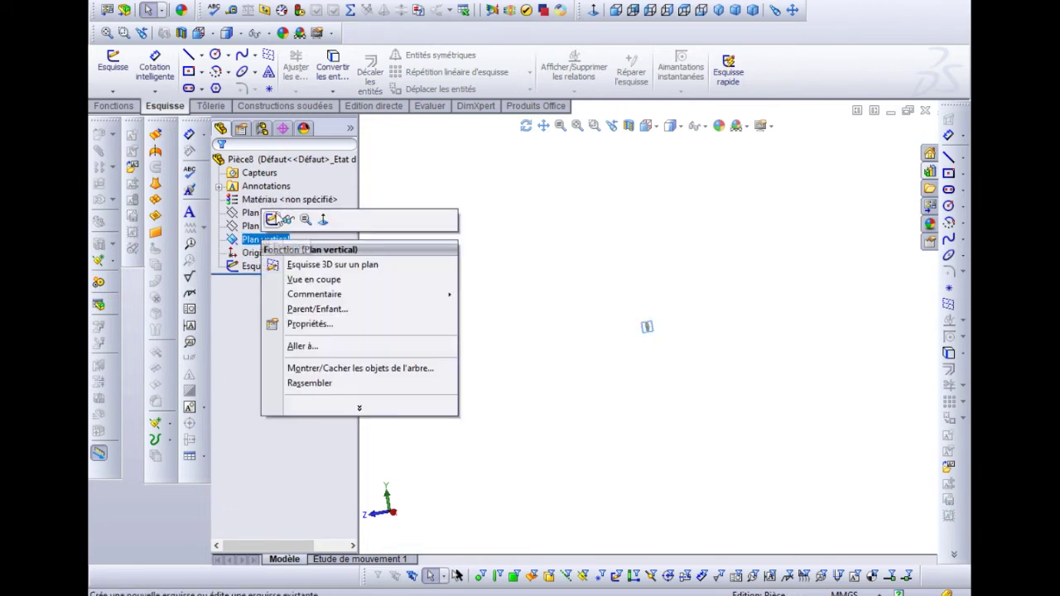
left_click(276, 219)
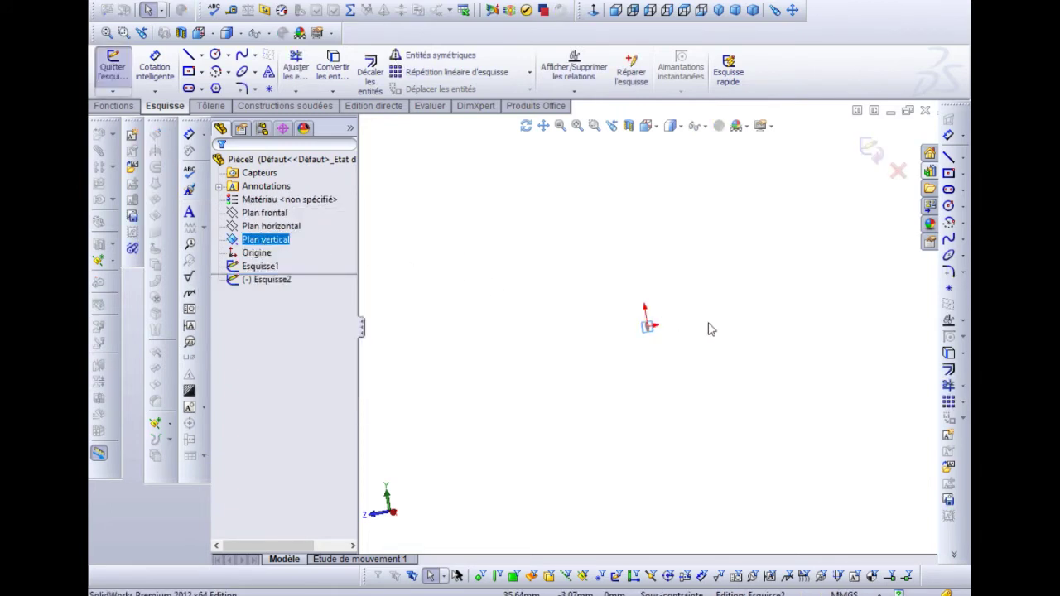
Step: Sketch a hat-shaped line path from the origin: about 15 mm across, 17 mm up, 32 mm across, back down level, plus a short horizontal end
middle_click_drag(878, 333, 719, 333, "ctrl")
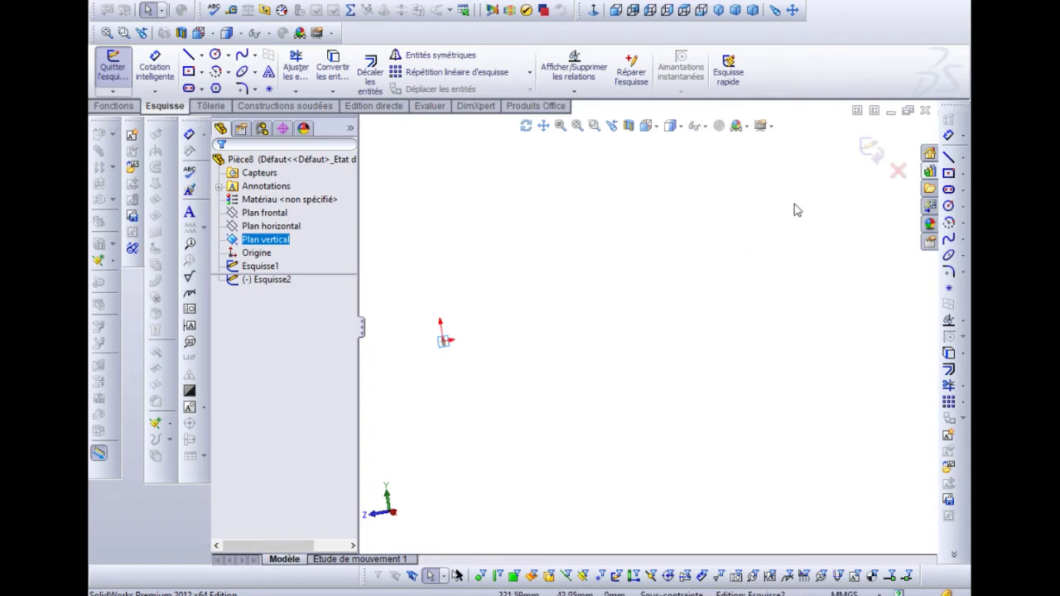
left_click(655, 129)
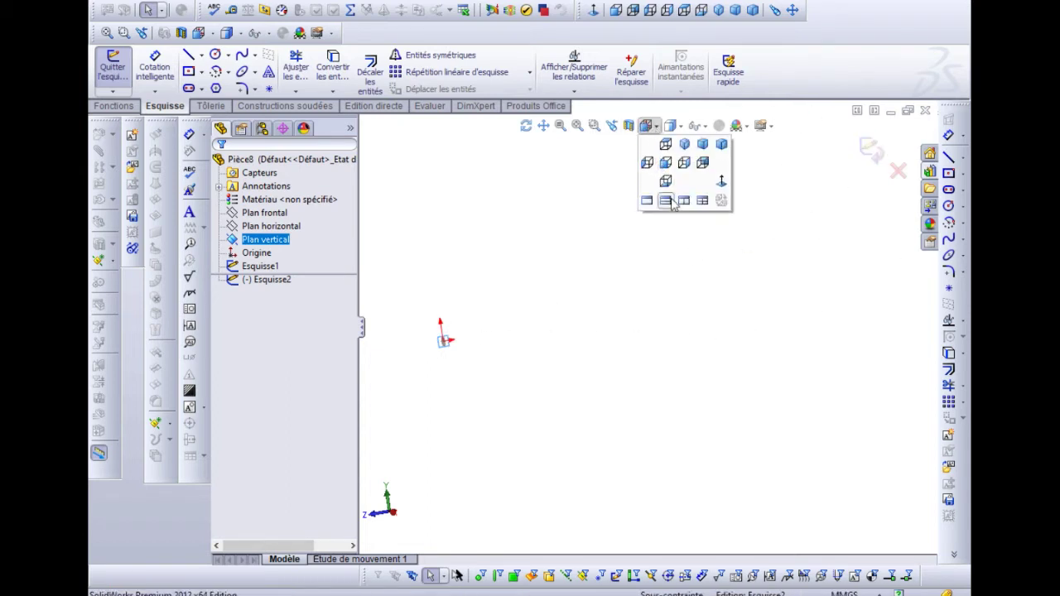
left_click(724, 200)
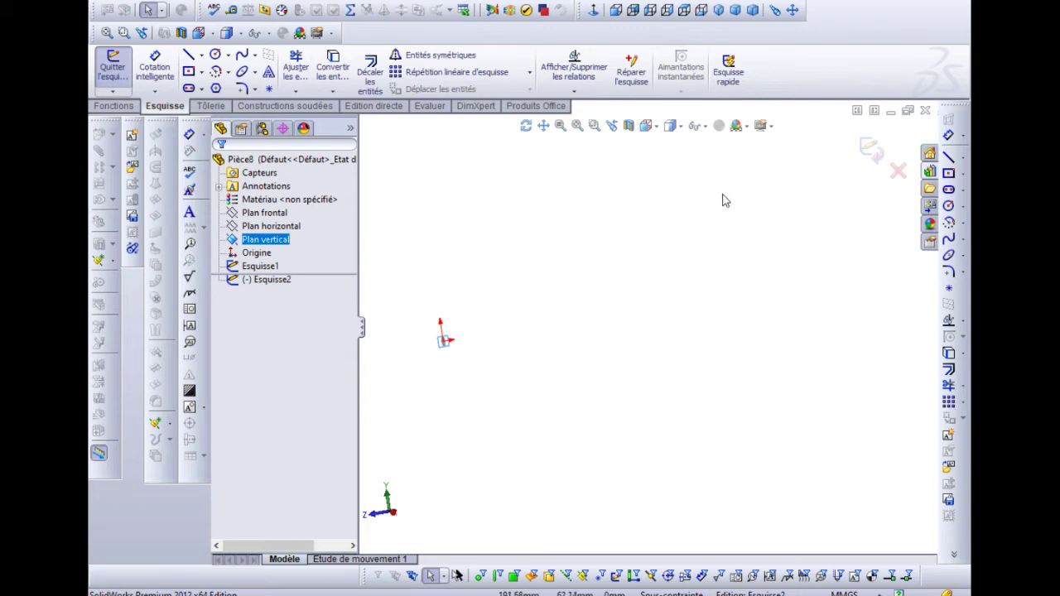
left_click(655, 128)
left_click(720, 186)
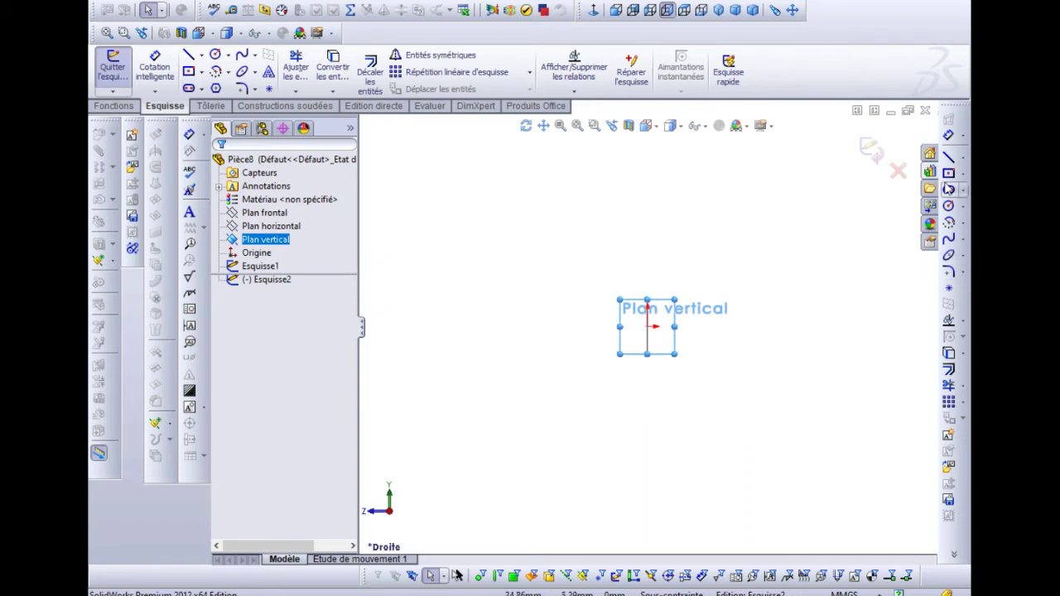
left_click(949, 156)
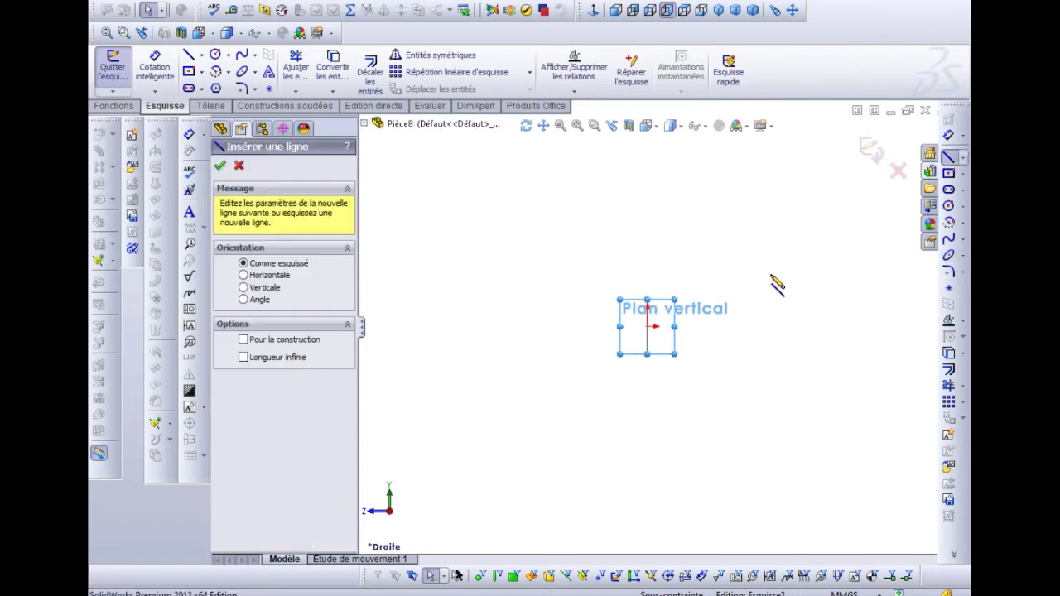
left_click(648, 326)
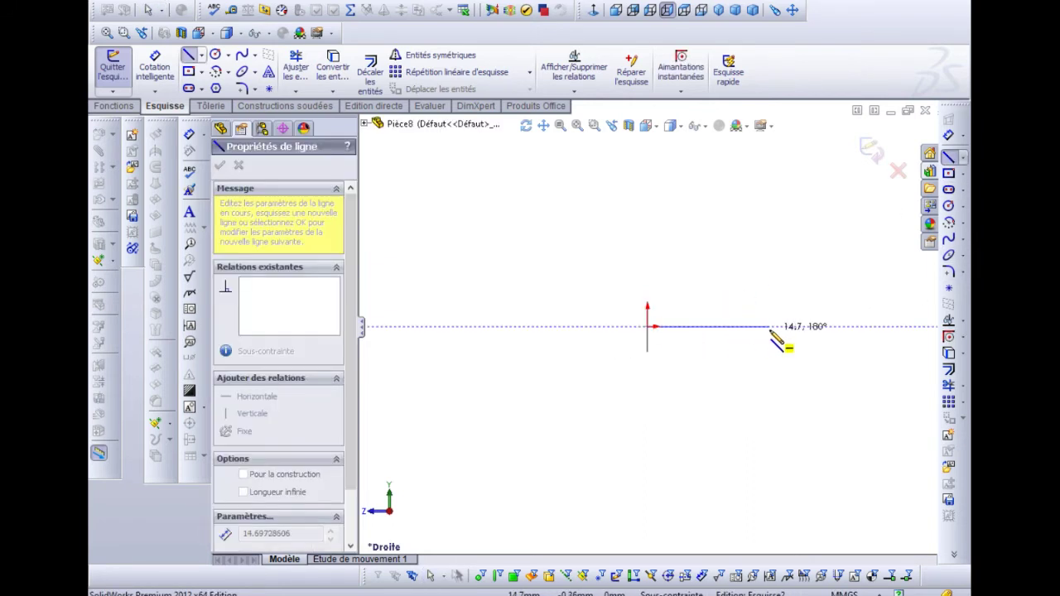
left_click(772, 326)
left_click(772, 193)
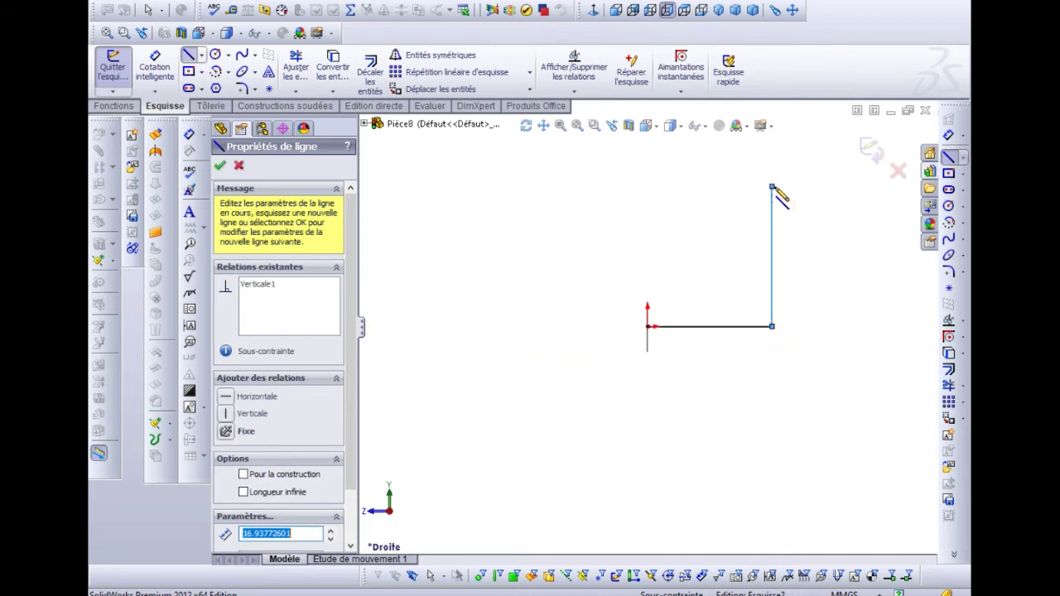
left_click(778, 280)
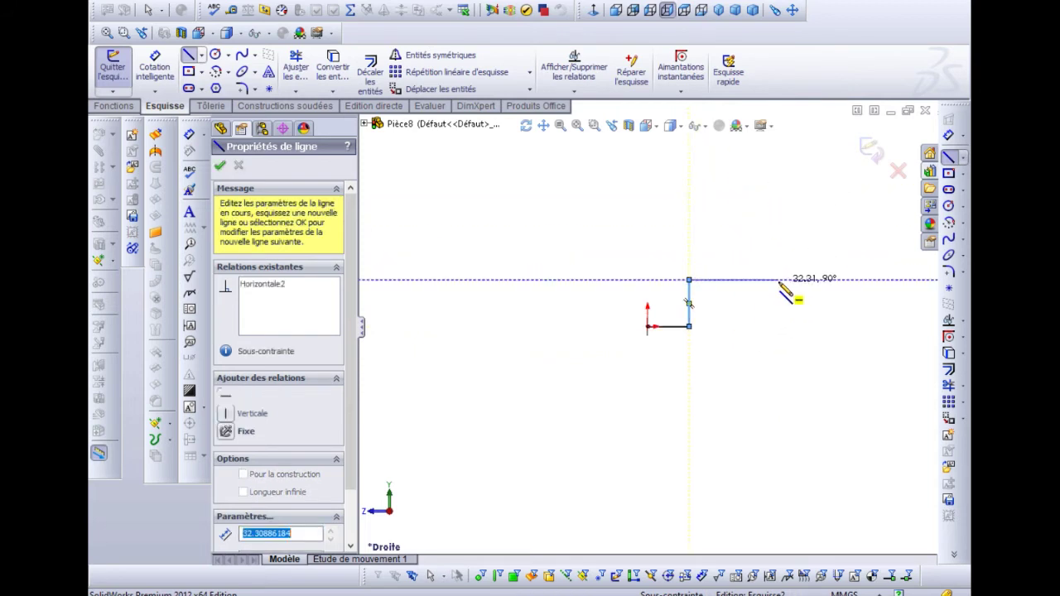
left_click(779, 326)
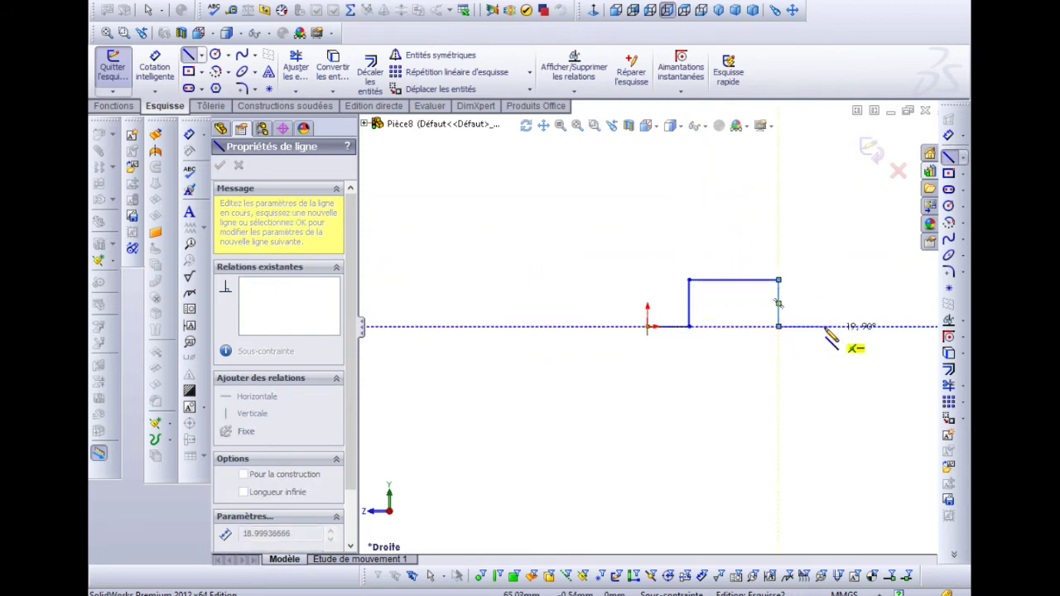
left_click(816, 327)
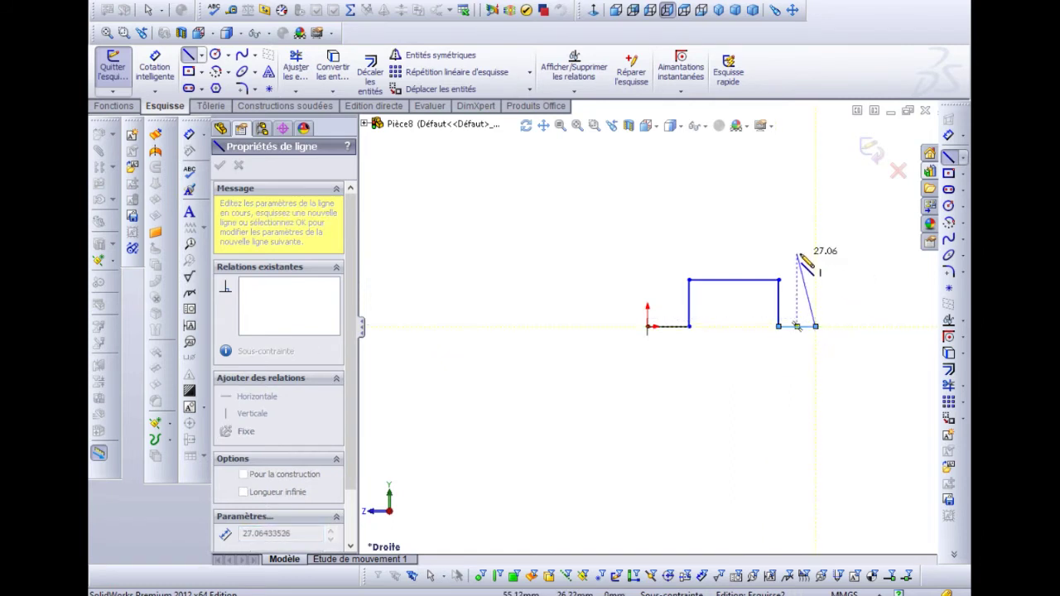
key("Escape")
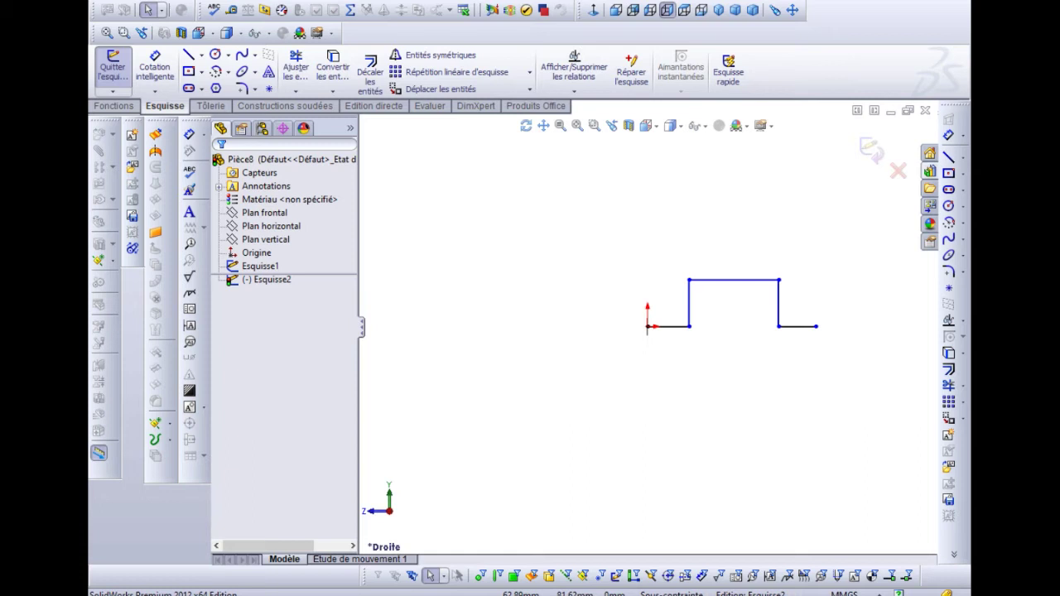
Step: Switch to the Dessinsdedefinition drawing and examine the handle view's lengths and bend radii
left_click(439, 0)
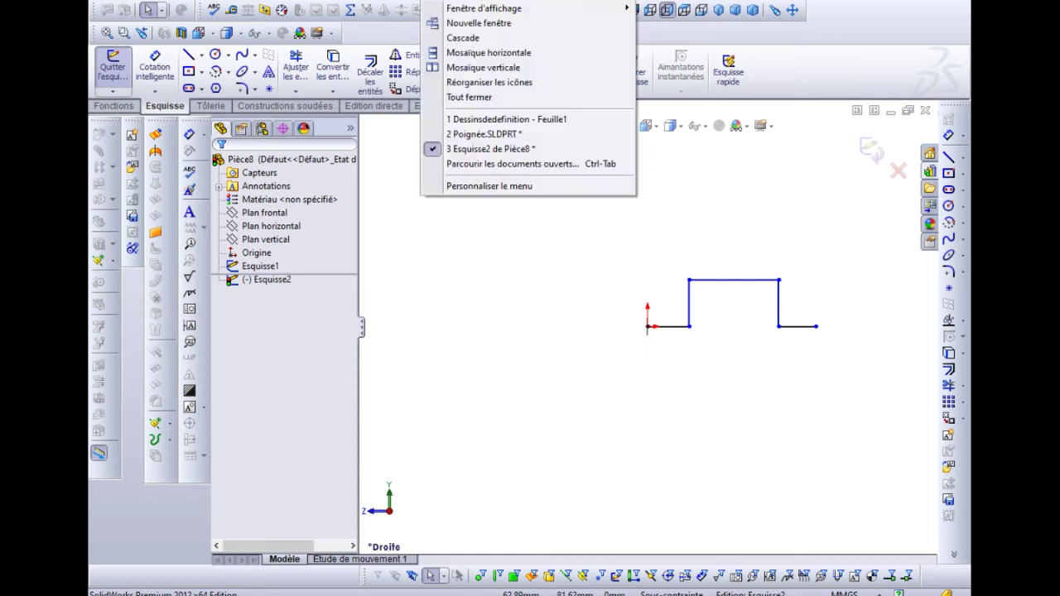
left_click(464, 135)
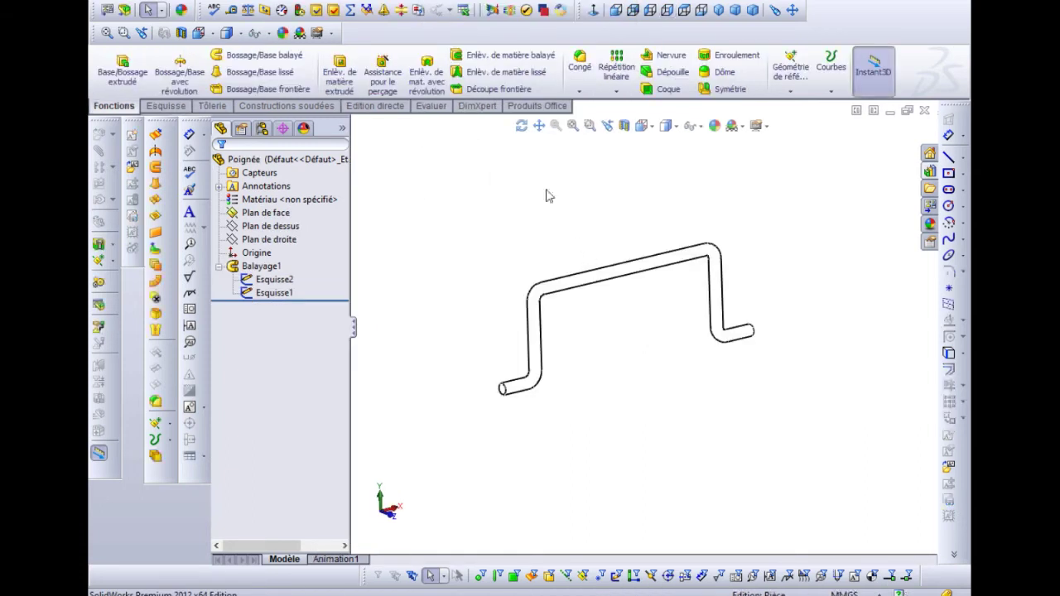
left_click(441, 2)
left_click(481, 114)
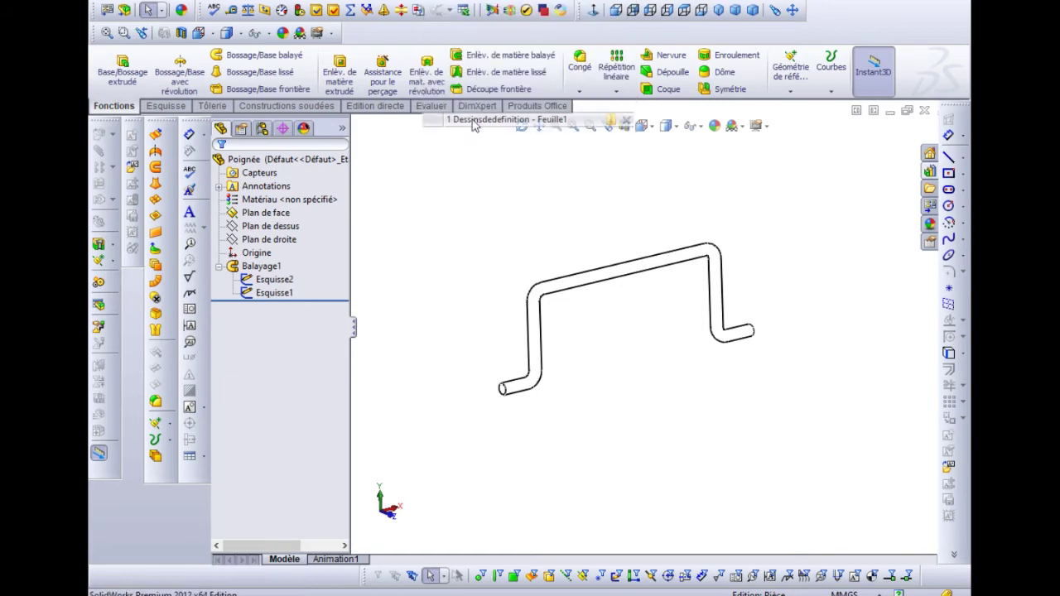
scroll(746, 182, "up", 3)
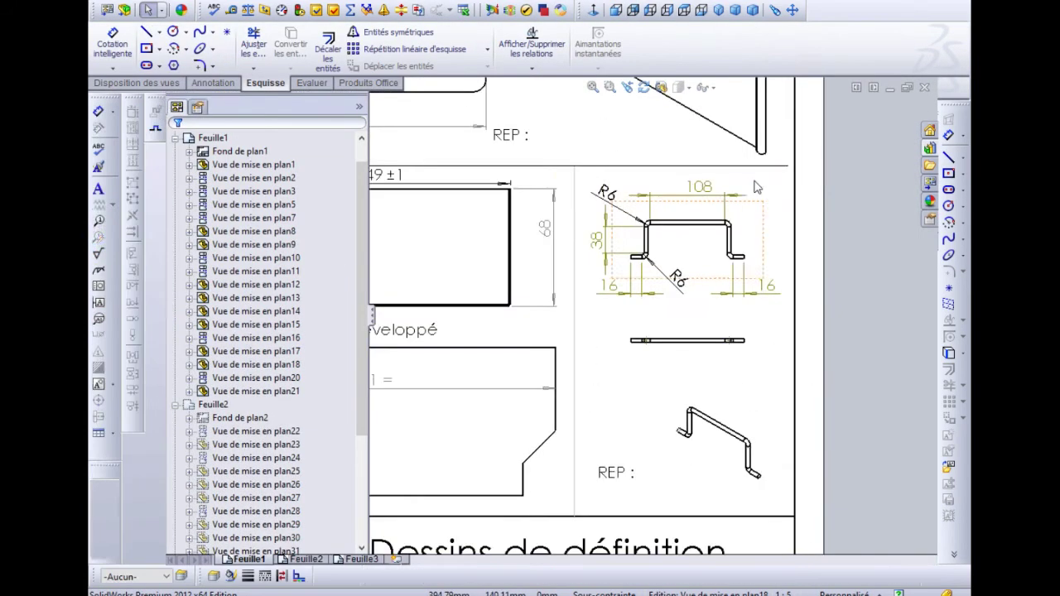
scroll(721, 195, "down", 3)
scroll(712, 215, "down", 3)
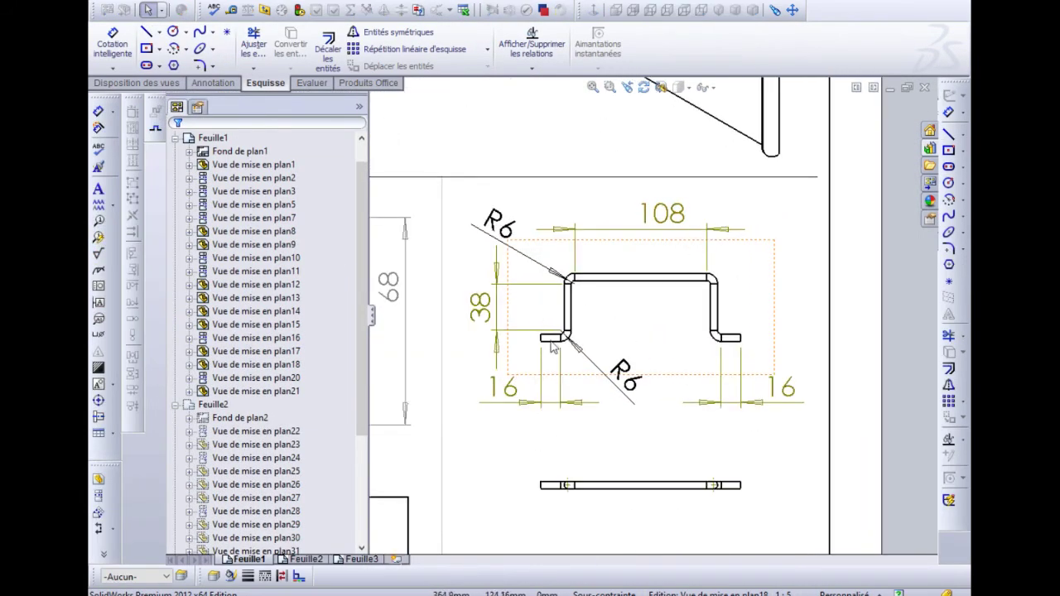
Step: Switch to the Poignée.SLDPRT part and open its sweep path sketch, Esquisse1, to read the path dimensions
left_click(441, 2)
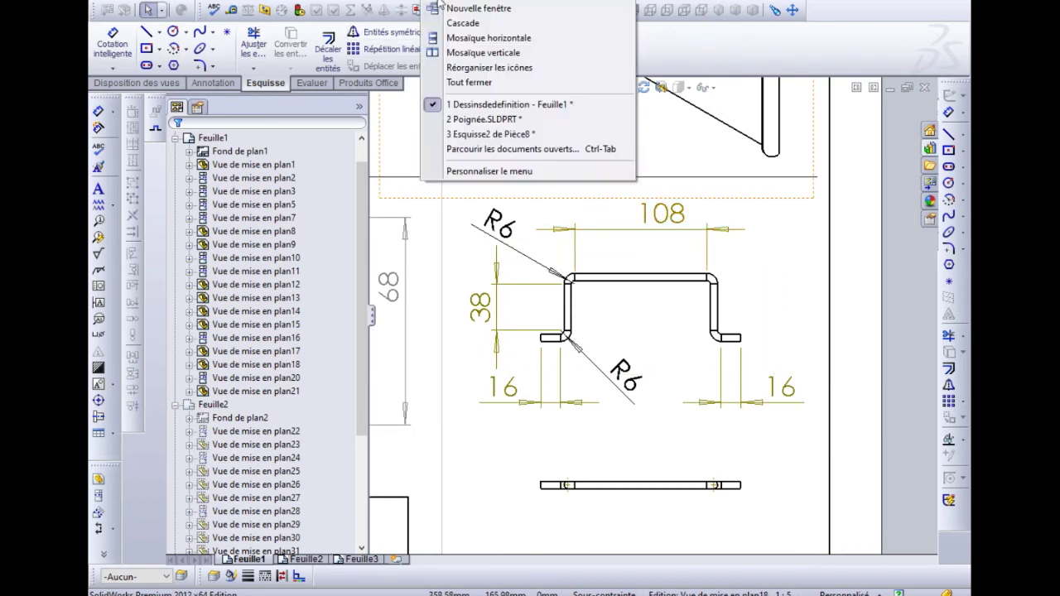
left_click(461, 119)
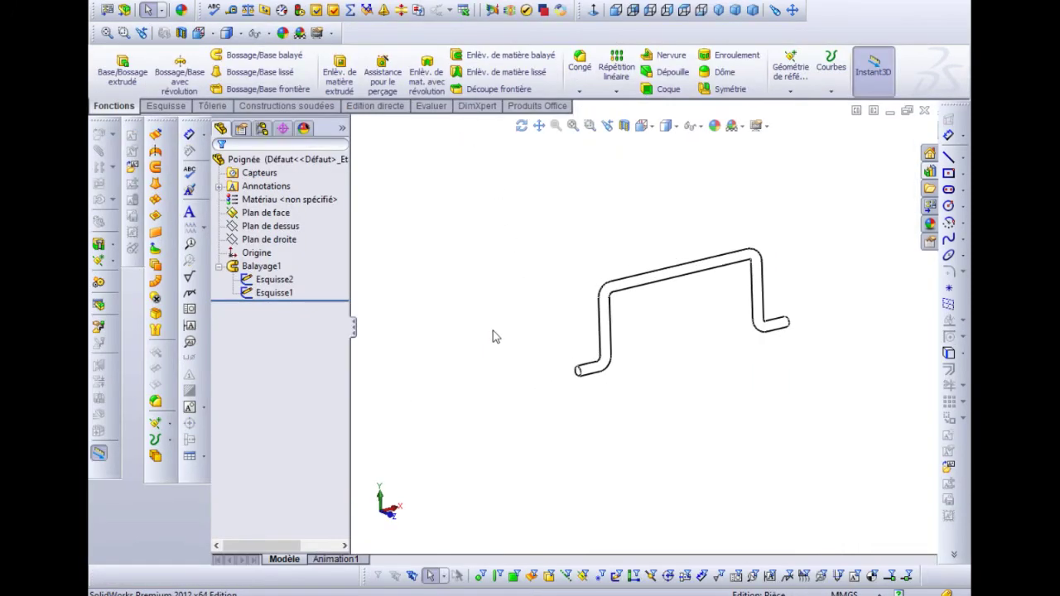
right_click(274, 293)
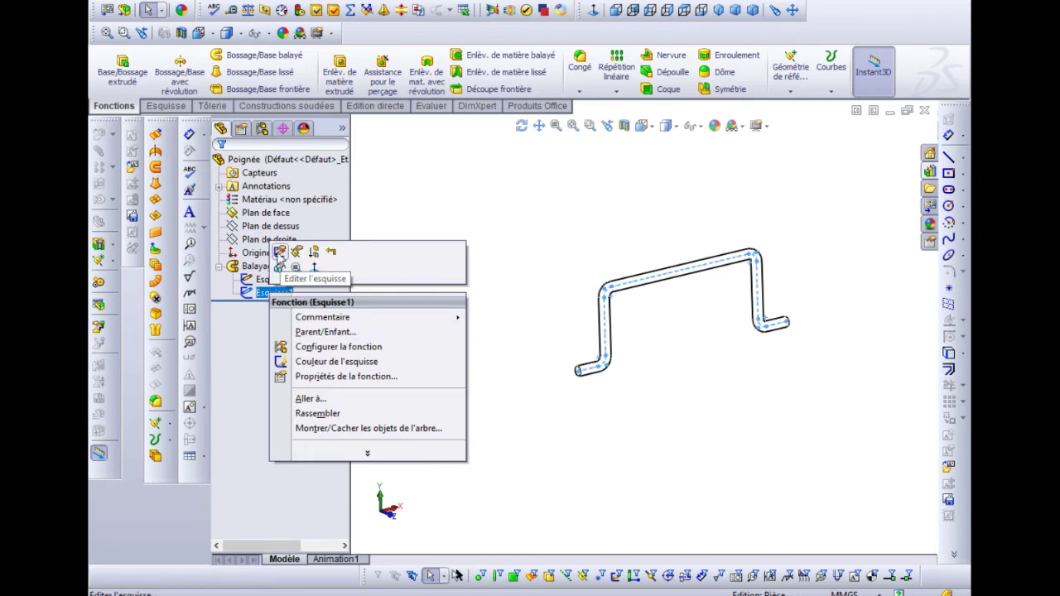
left_click(268, 251)
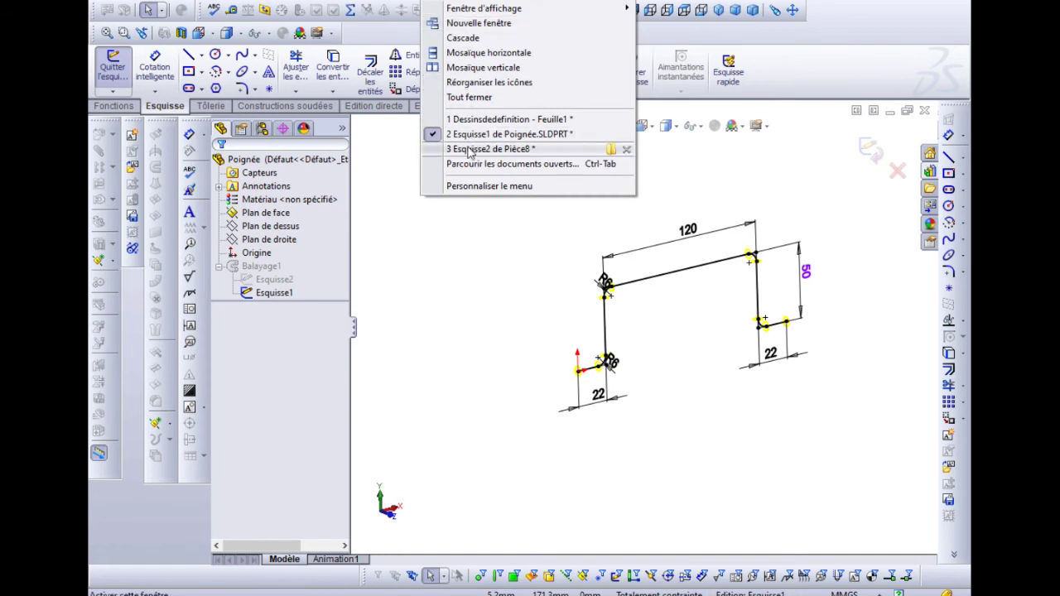
Step: Return to the Pièce8 path sketch and dimension the horizontal segment starting at the origin to 22 mm
left_click(538, 145)
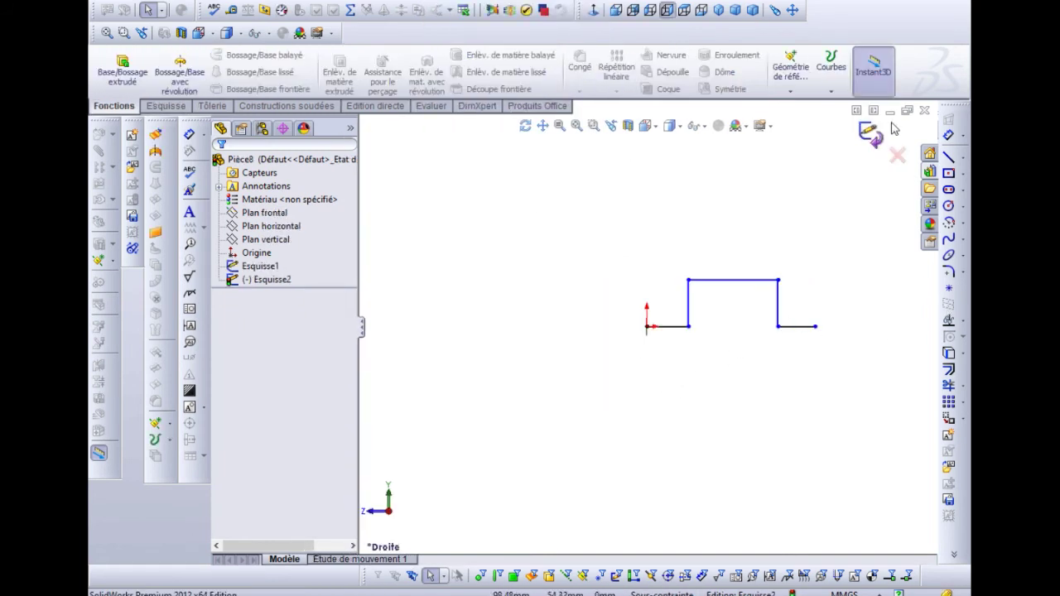
left_click(949, 136)
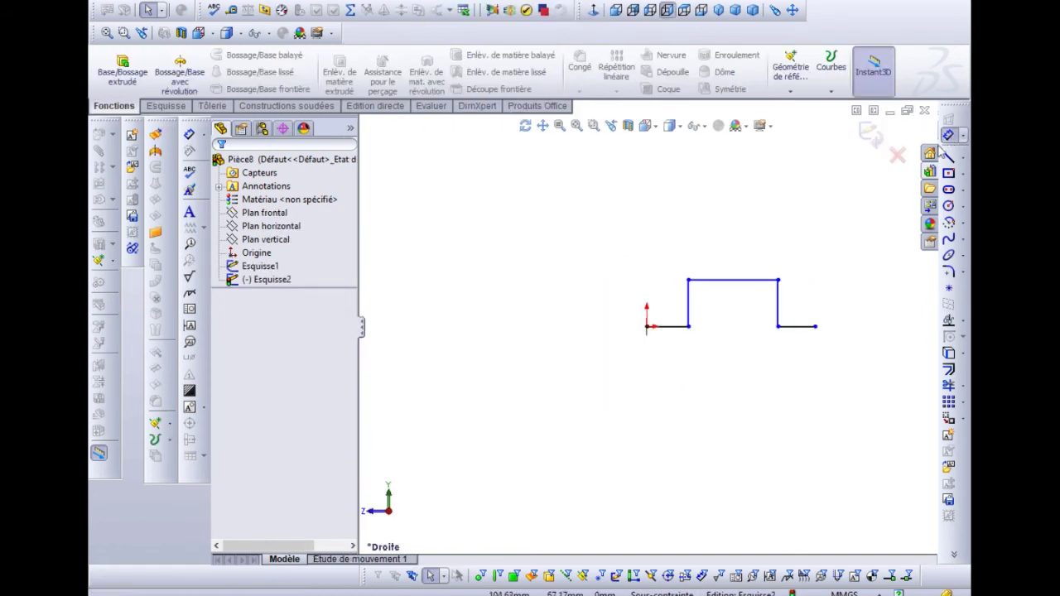
left_click(674, 328)
left_click(677, 375)
type("2")
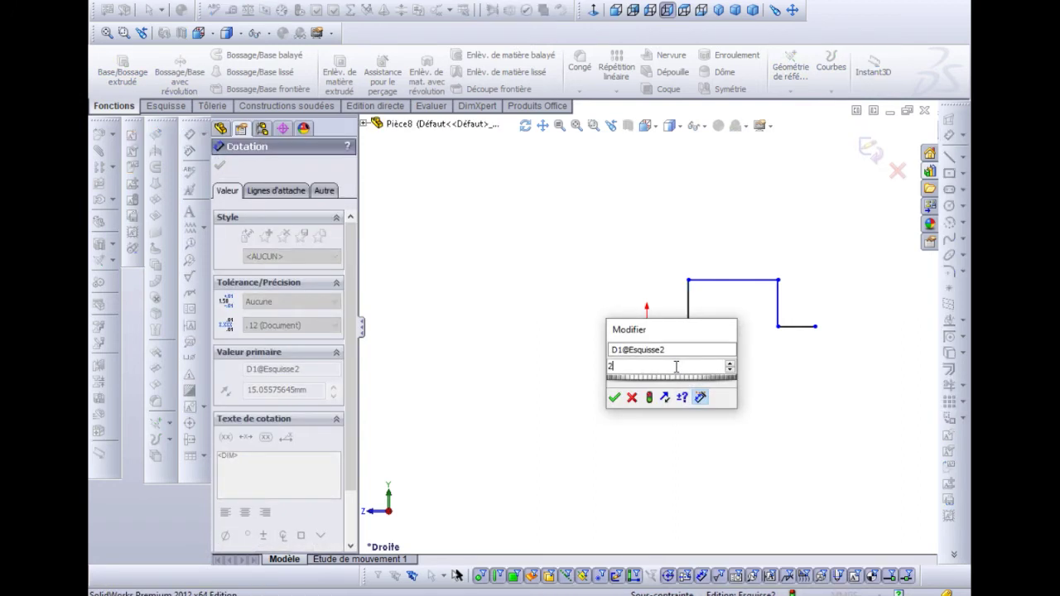
type("2")
left_click(614, 398)
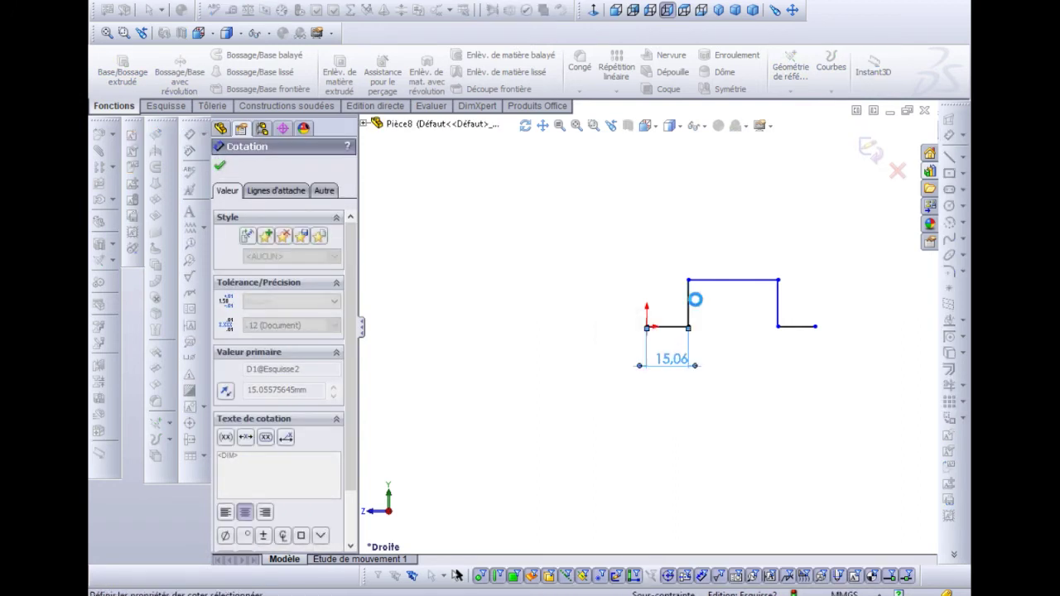
Step: Dimension the vertical line nearest the origin to a height of 50 mm
left_click(709, 311)
left_click(580, 298)
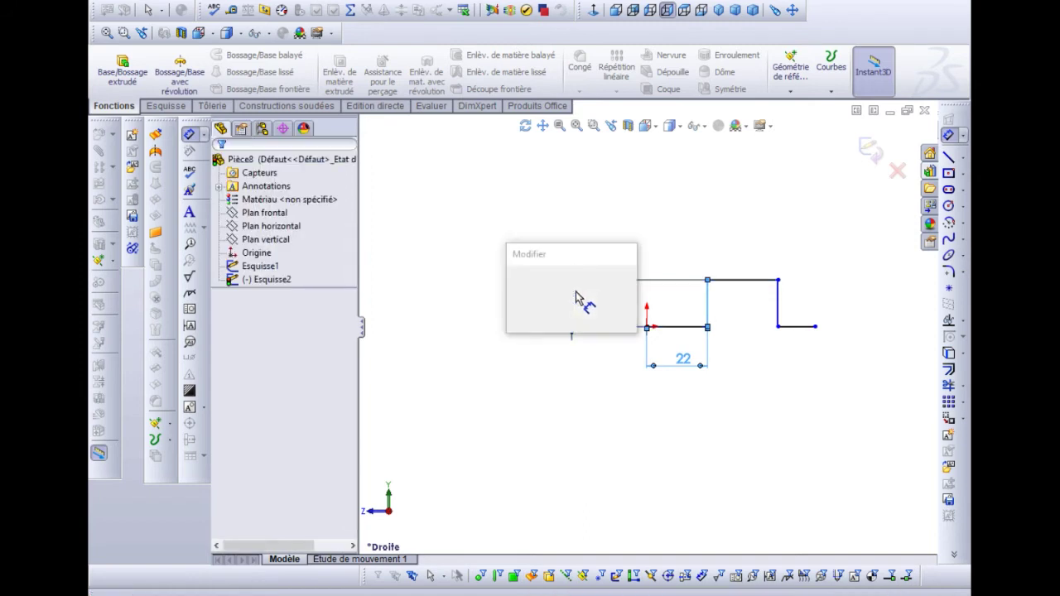
type("50")
key("Return")
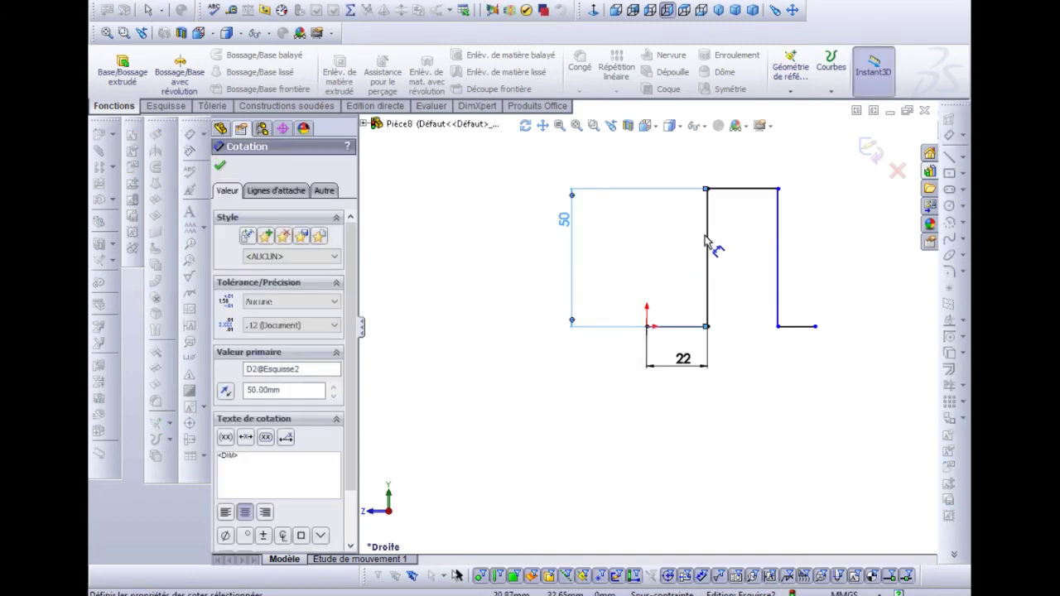
Step: Dimension the path's upper horizontal line to 120 mm
left_click(733, 190)
left_click(734, 172)
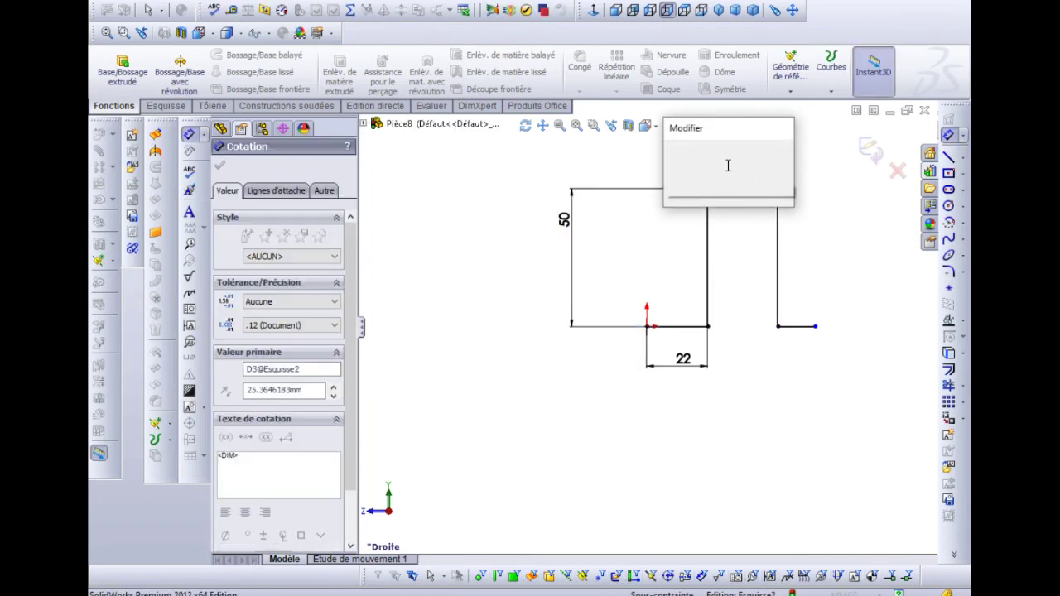
type("120")
key("Return")
key("f")
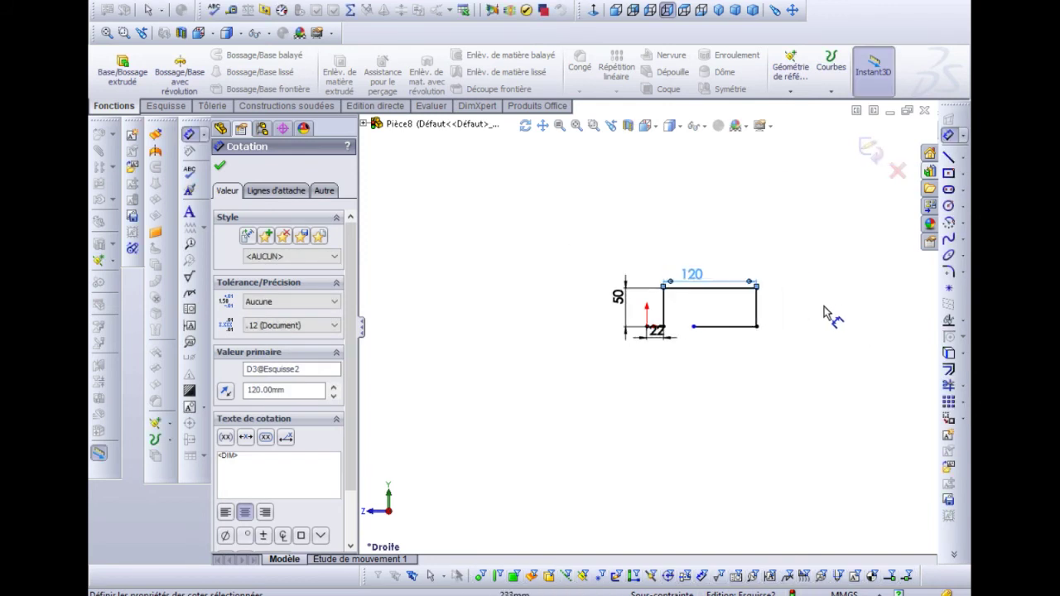
Step: Move the path's free end outward past the far vertical line, making the end segment about 38 mm long
scroll(757, 300, "down", 5)
scroll(686, 336, "up", 4)
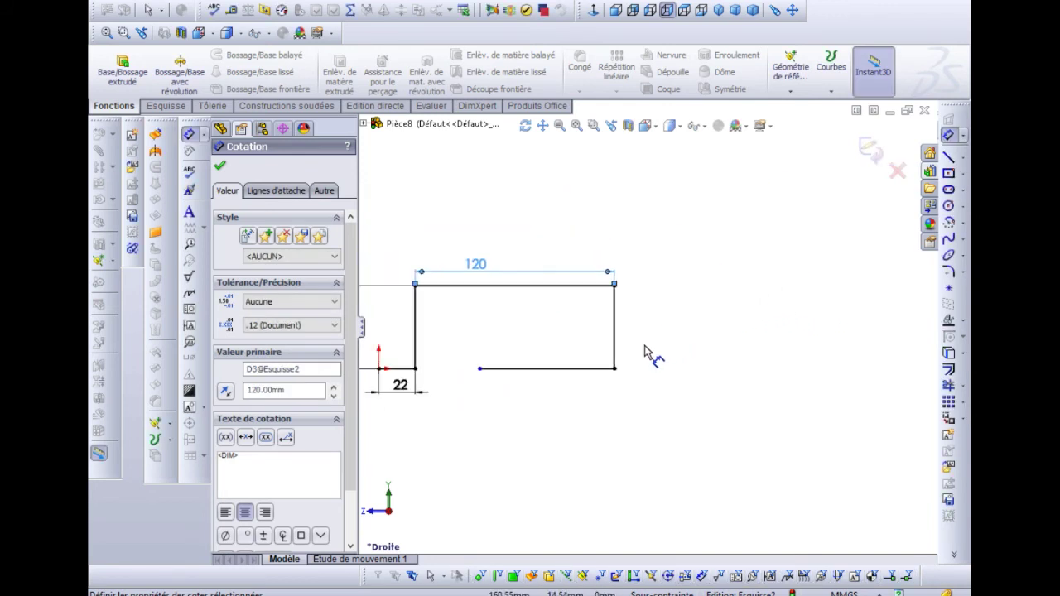
key("Escape")
left_click_drag(483, 372, 677, 372)
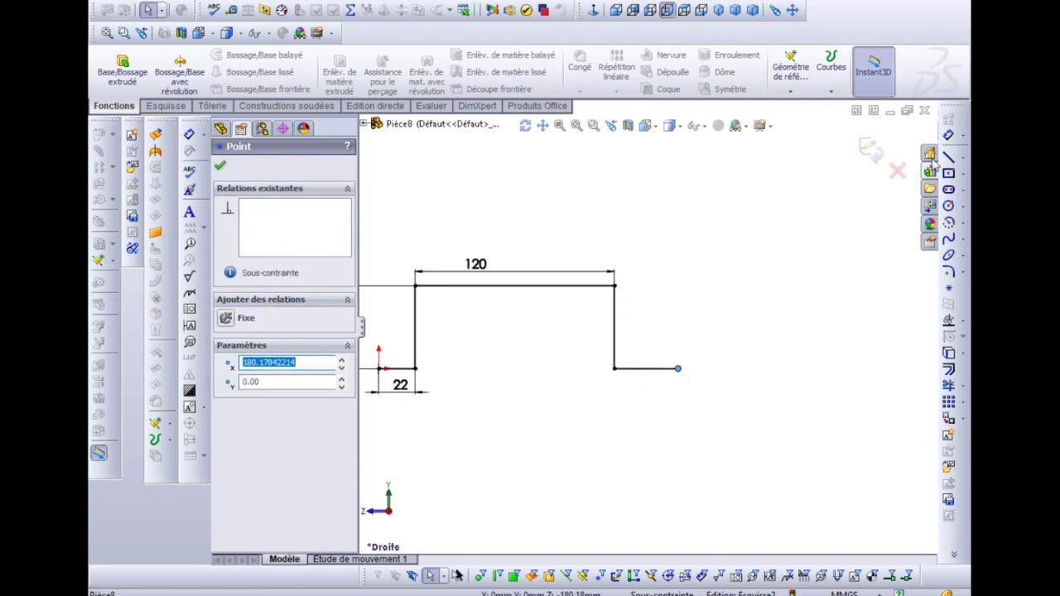
Step: Dimension the horizontal end segment at the path's free end to 22 mm
left_click(949, 136)
left_click(651, 371)
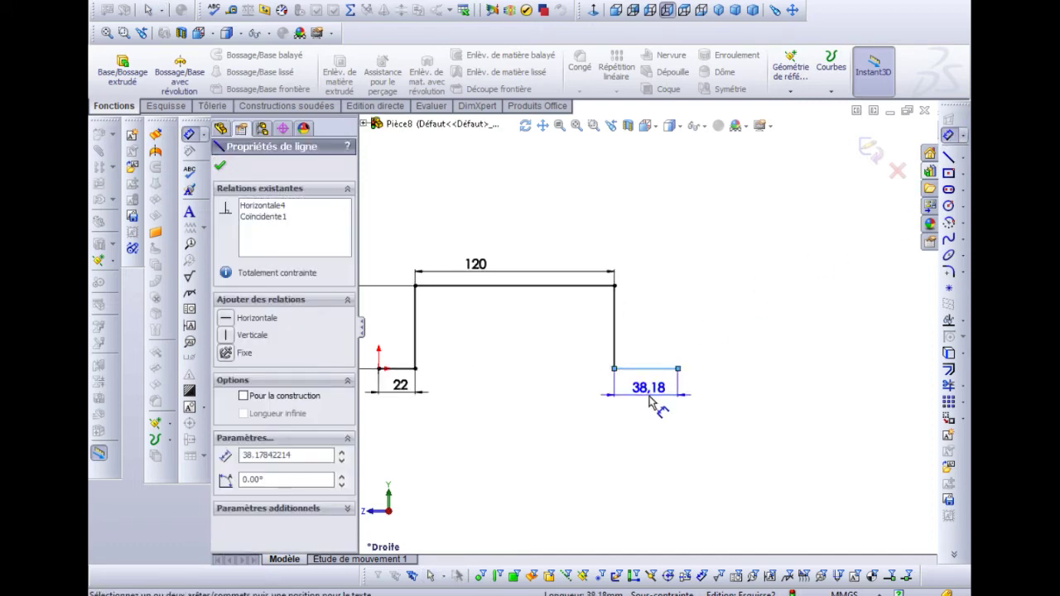
left_click(658, 402)
key("Return")
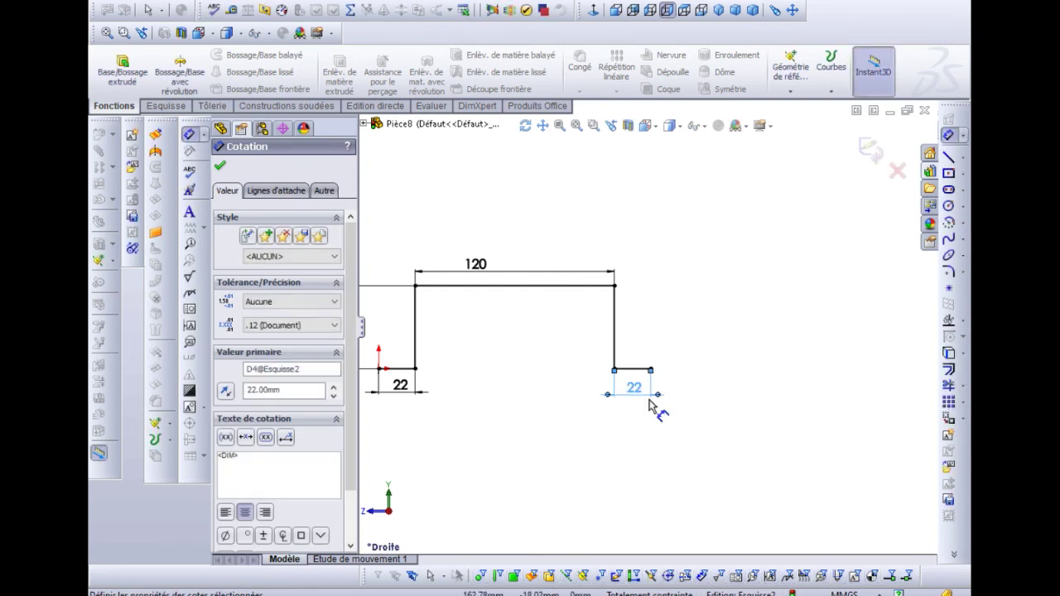
Step: Round all four corners of the path with 6 mm sketch fillets
scroll(450, 331, "up", 1)
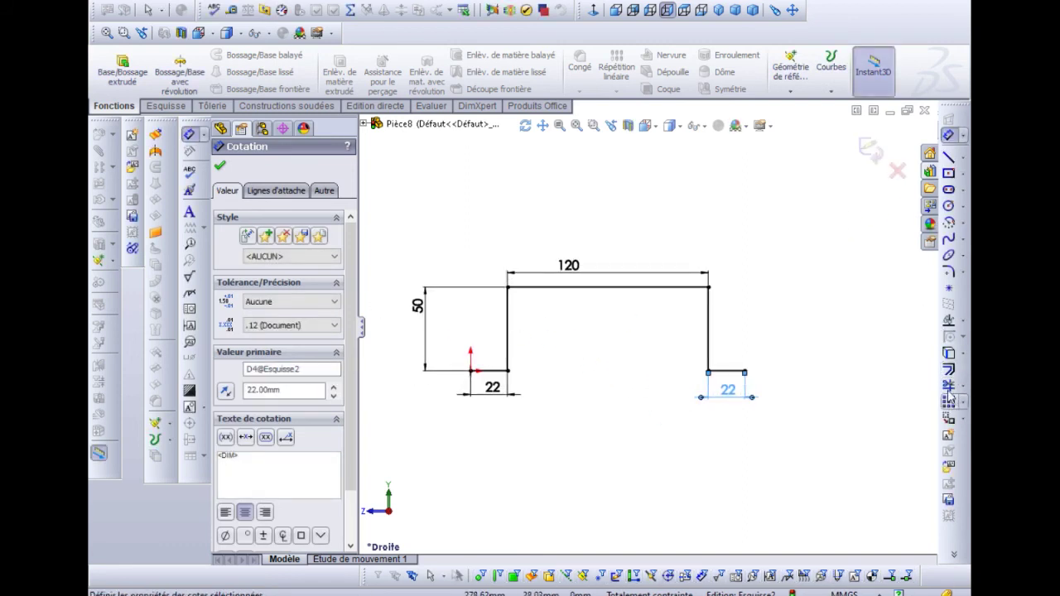
left_click(950, 272)
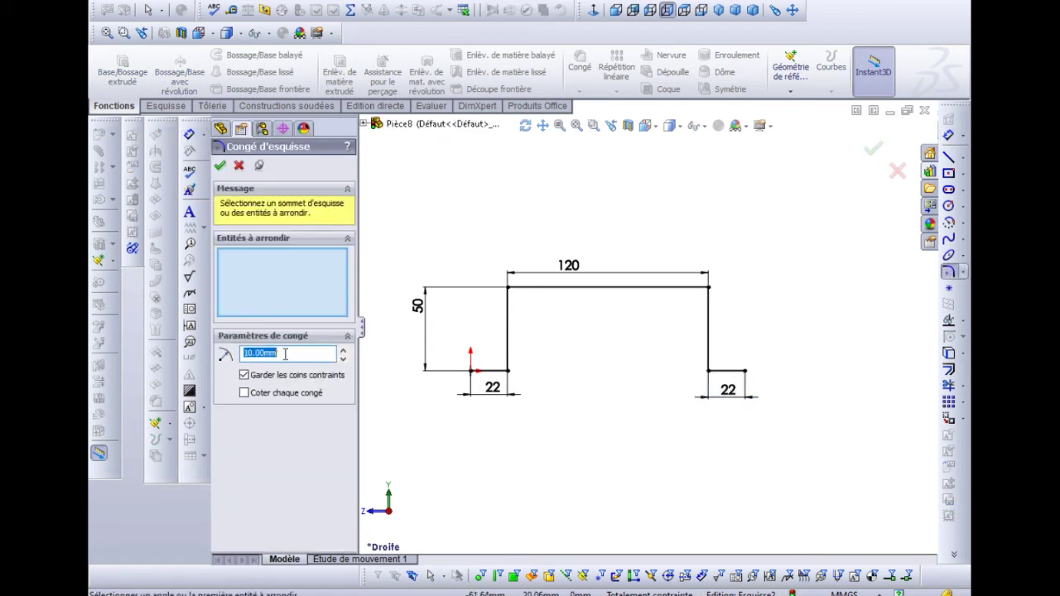
type("6")
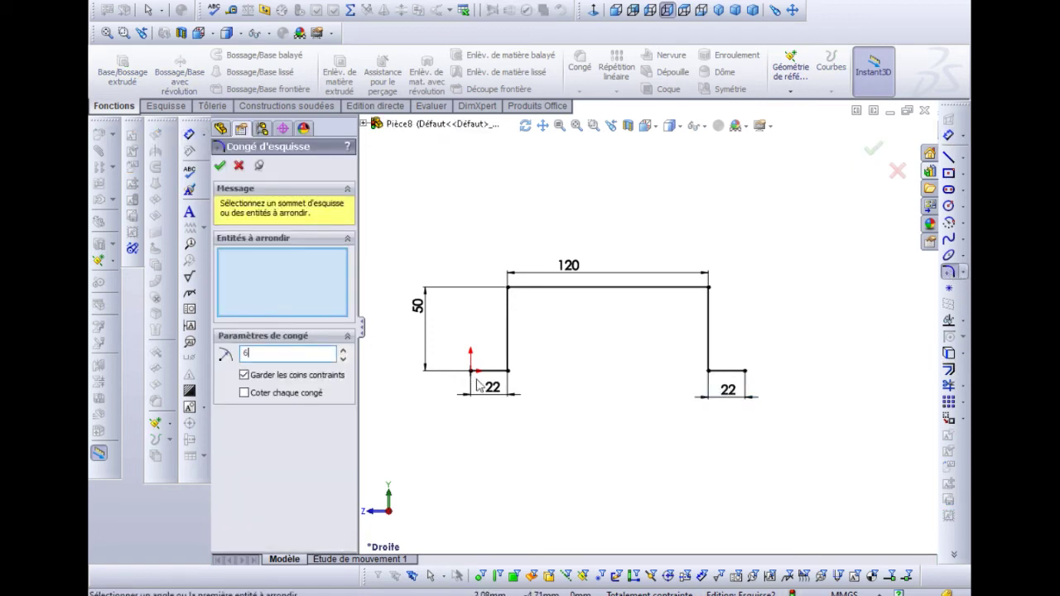
left_click(510, 375)
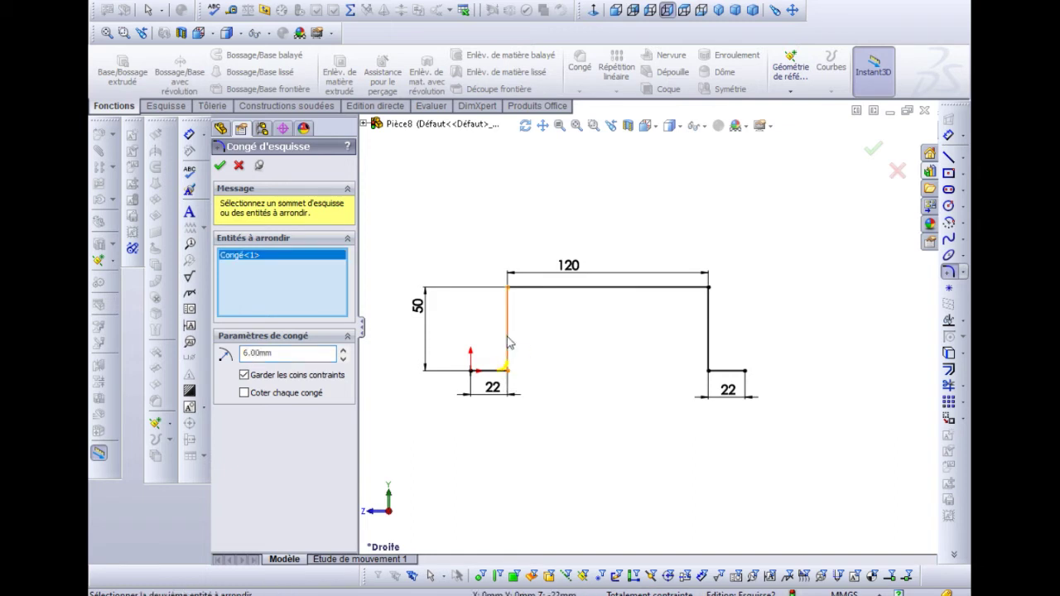
left_click(510, 291)
left_click(709, 292)
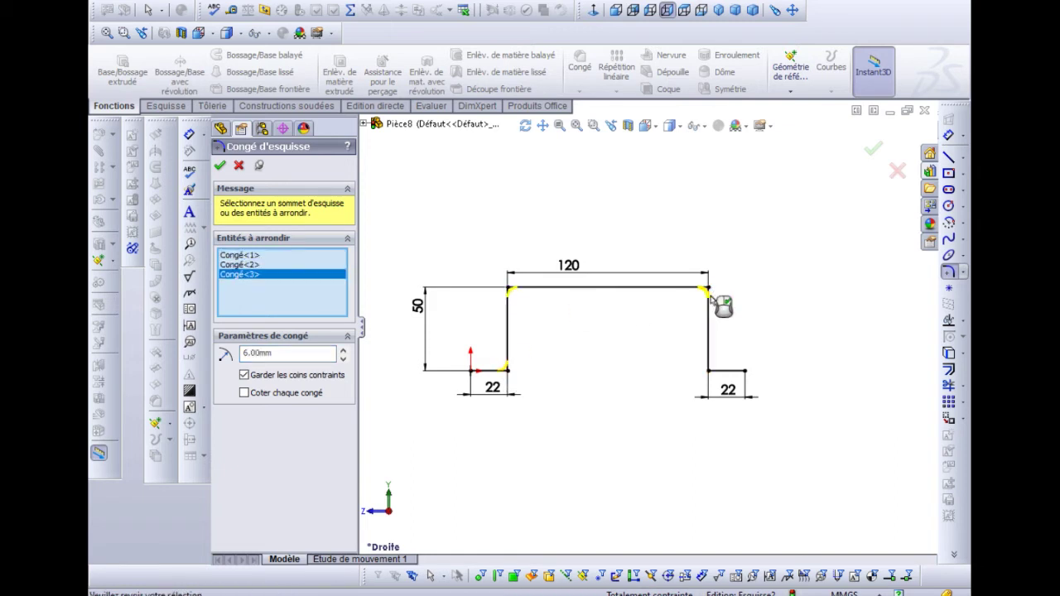
left_click(709, 372)
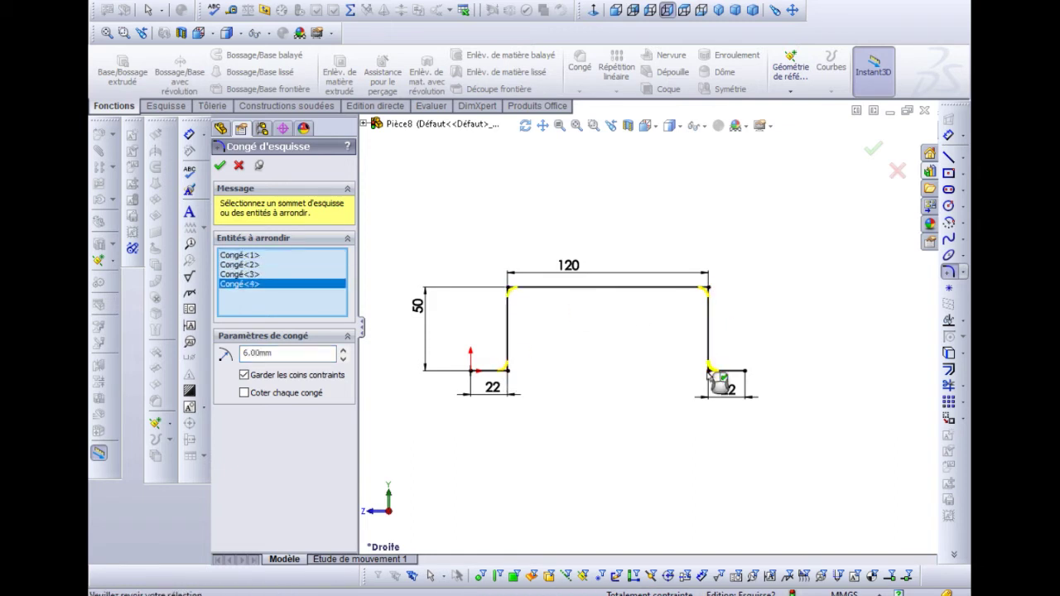
left_click(220, 166)
middle_click_drag(623, 210, 676, 230)
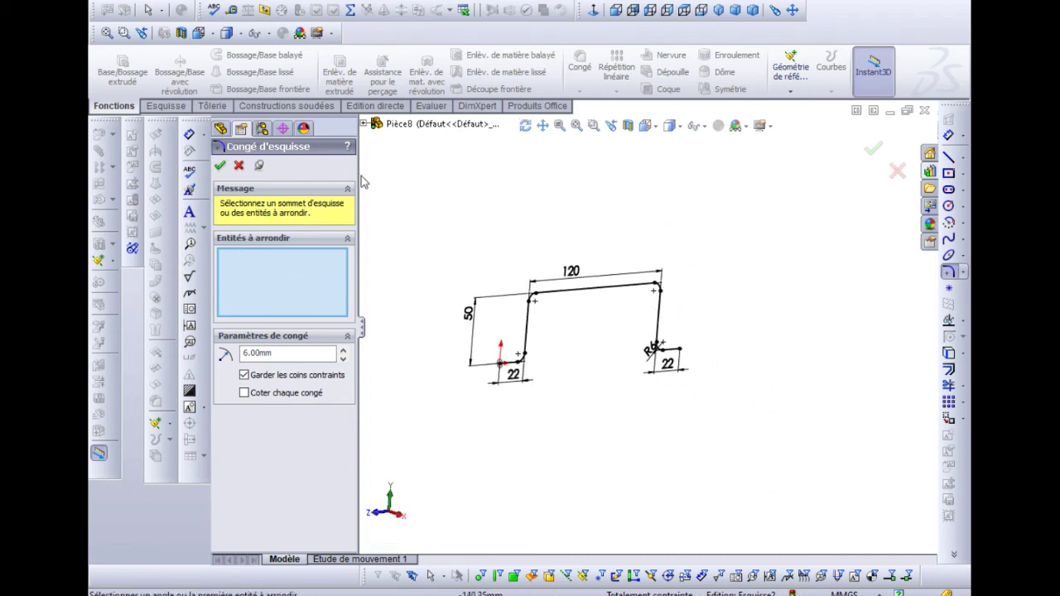
left_click(220, 165)
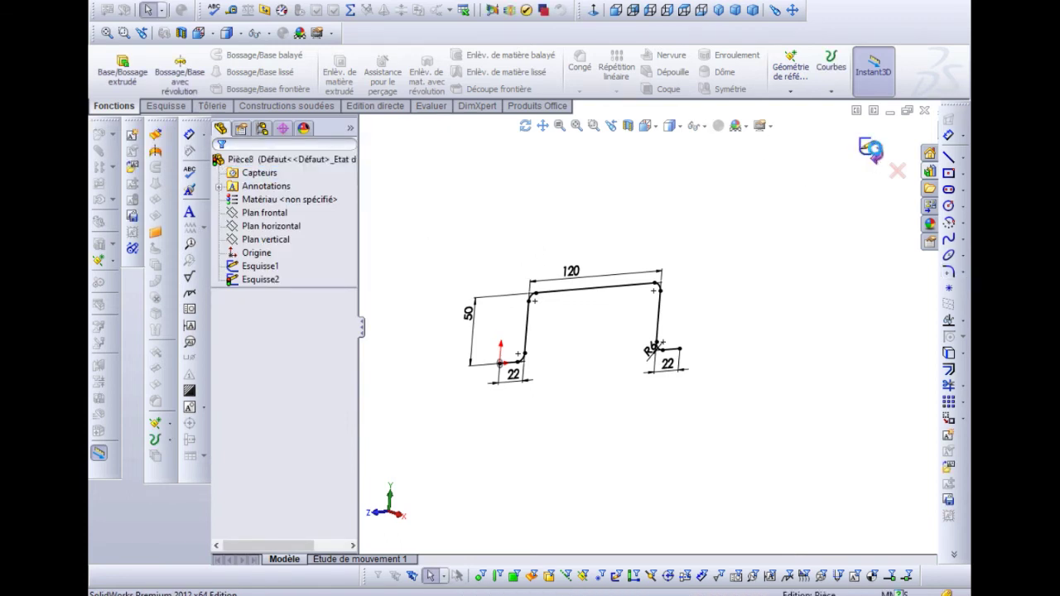
Step: Close the path sketch and check that the circular profile sits at the path's start
left_click(873, 150)
scroll(459, 363, "down", 5)
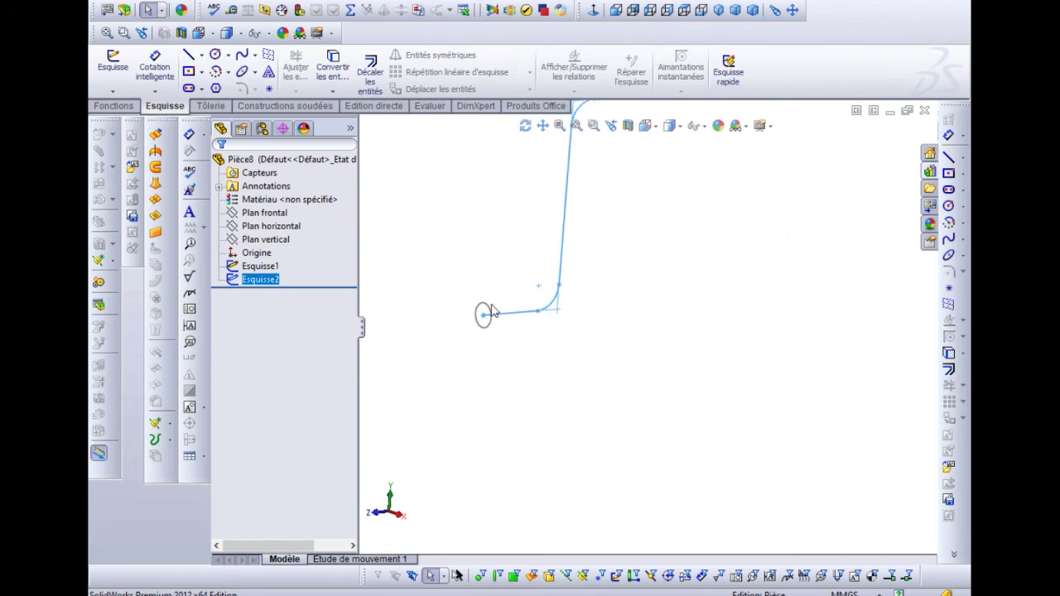
scroll(533, 326, "up", 5)
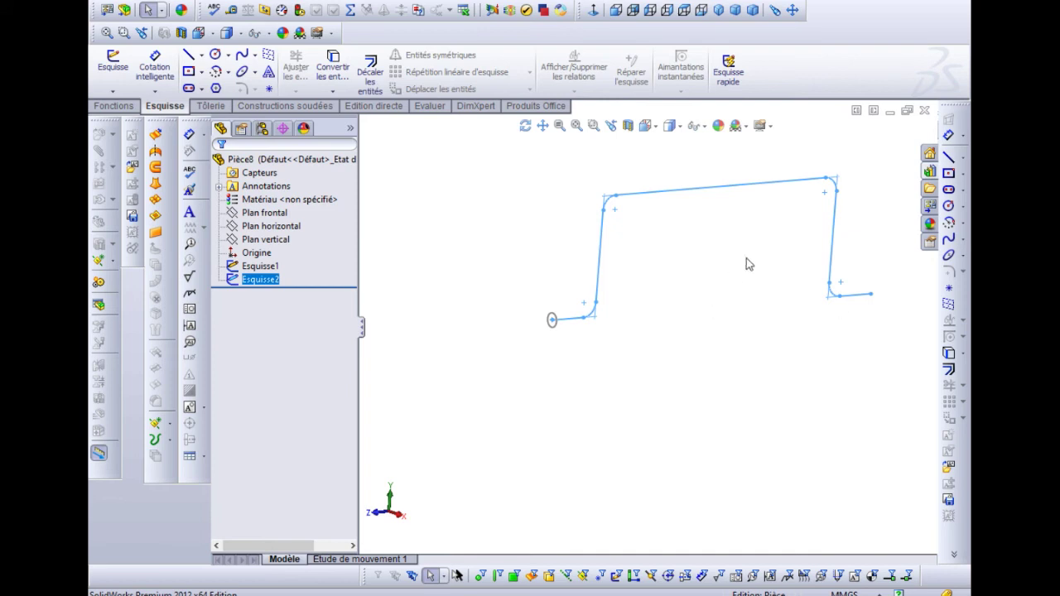
key("ctrl+Left")
key("ctrl+Down")
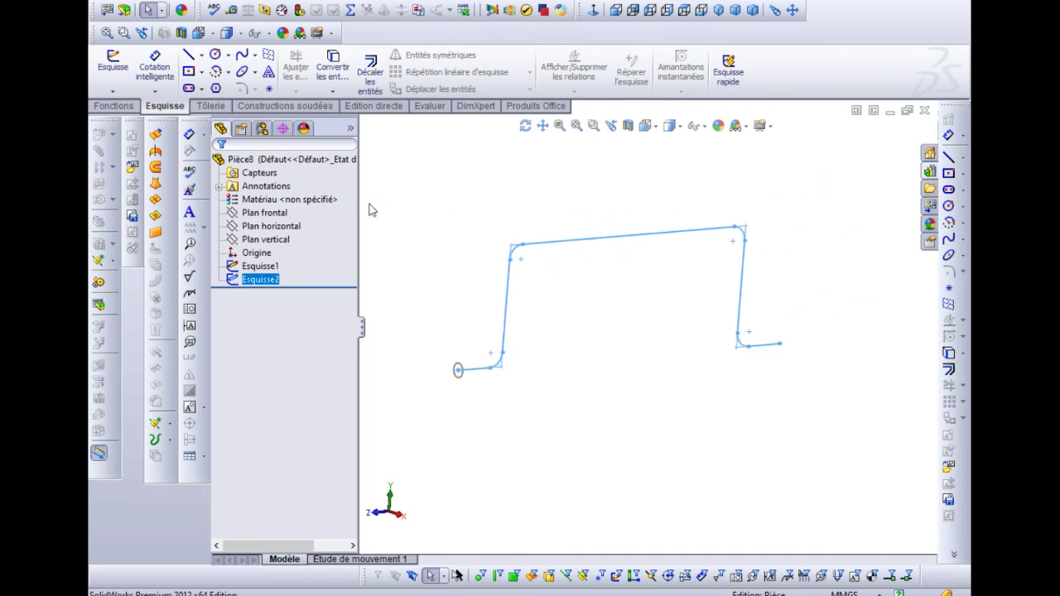
Step: Sweep the circular profile Esquisse1 along the filleted path Esquisse2 to form the solid bent rod
left_click(115, 111)
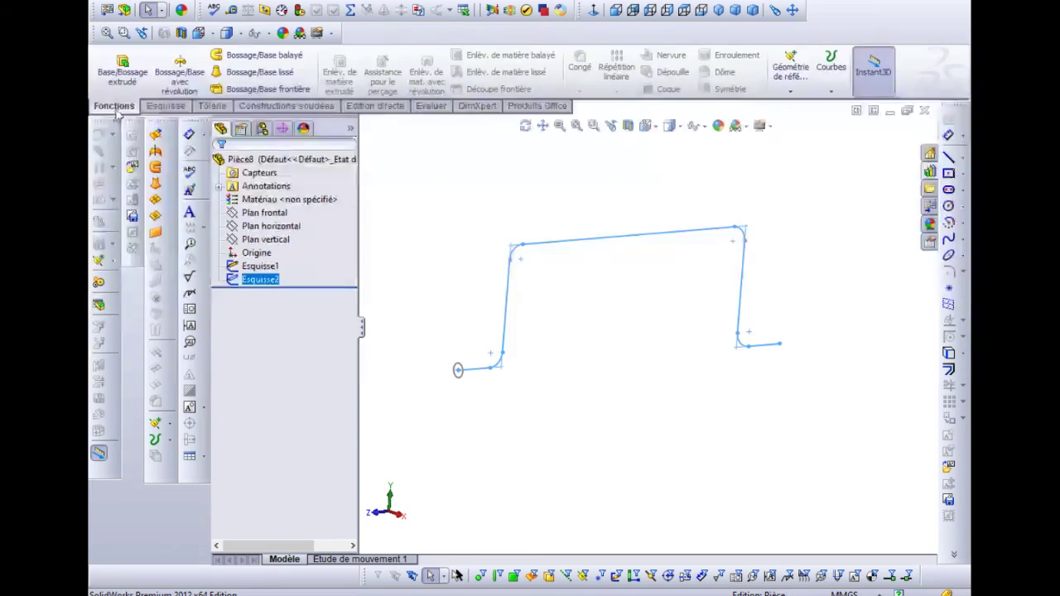
left_click(237, 57)
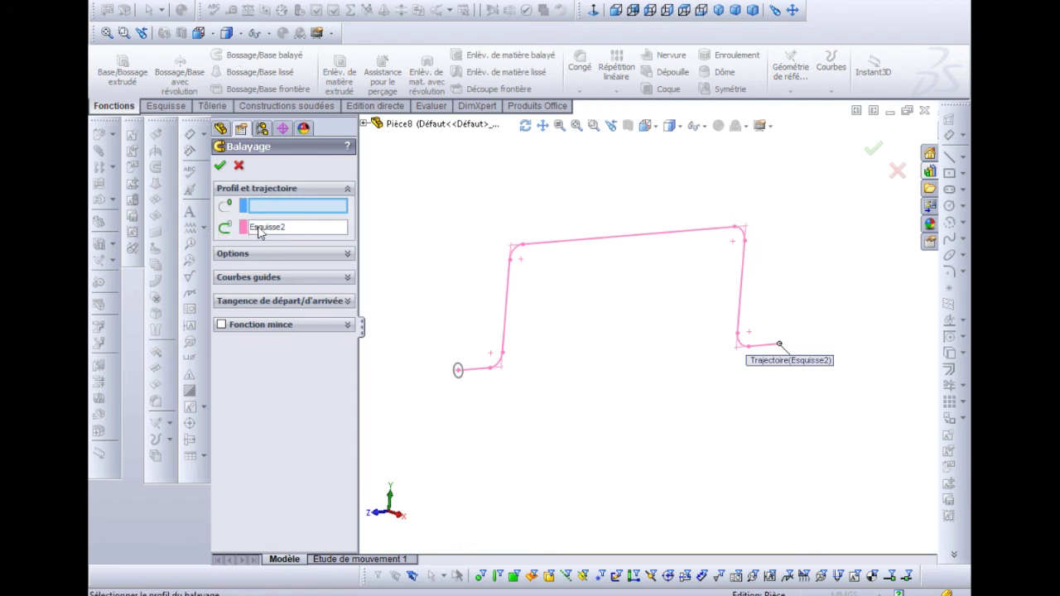
left_click(362, 124)
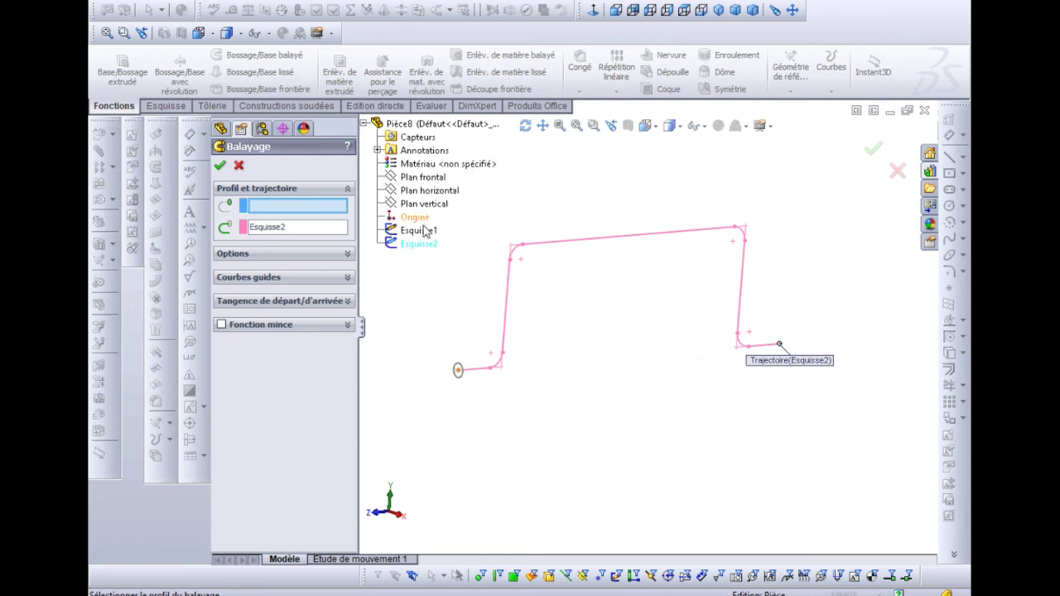
left_click(414, 233)
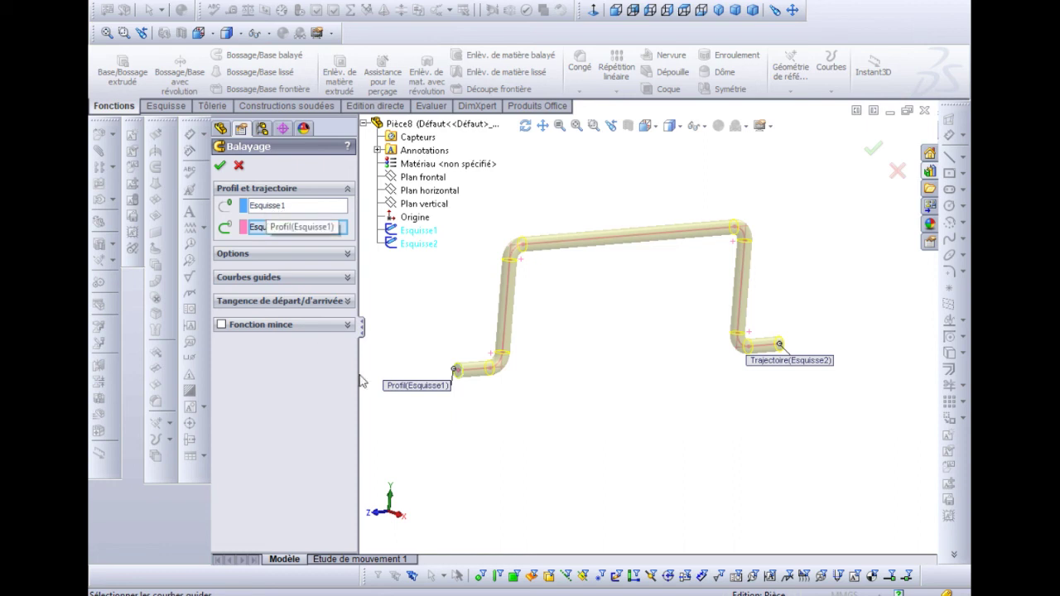
left_click(219, 165)
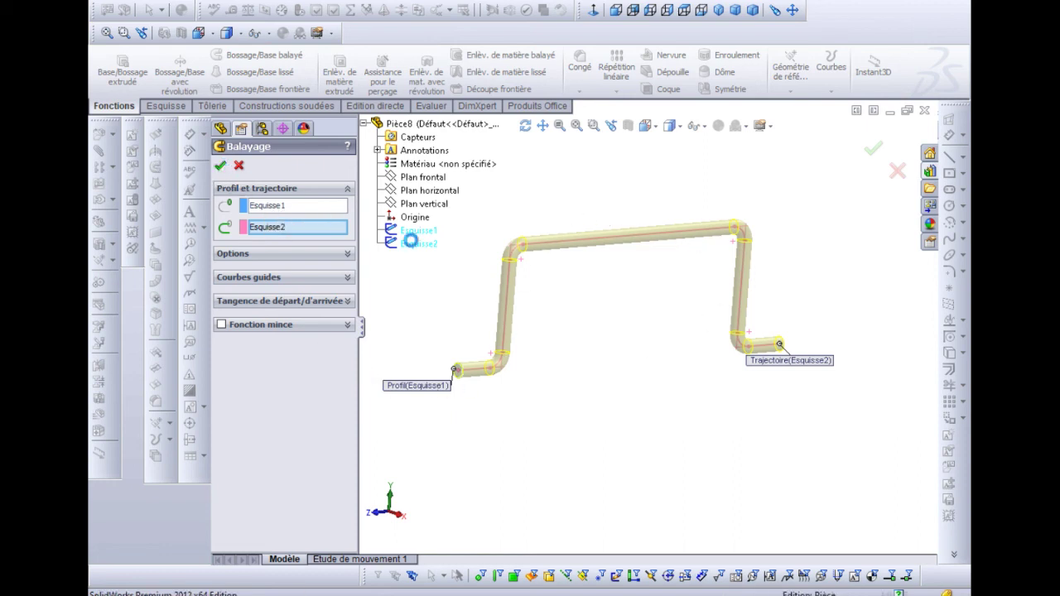
left_click(593, 277)
key("f")
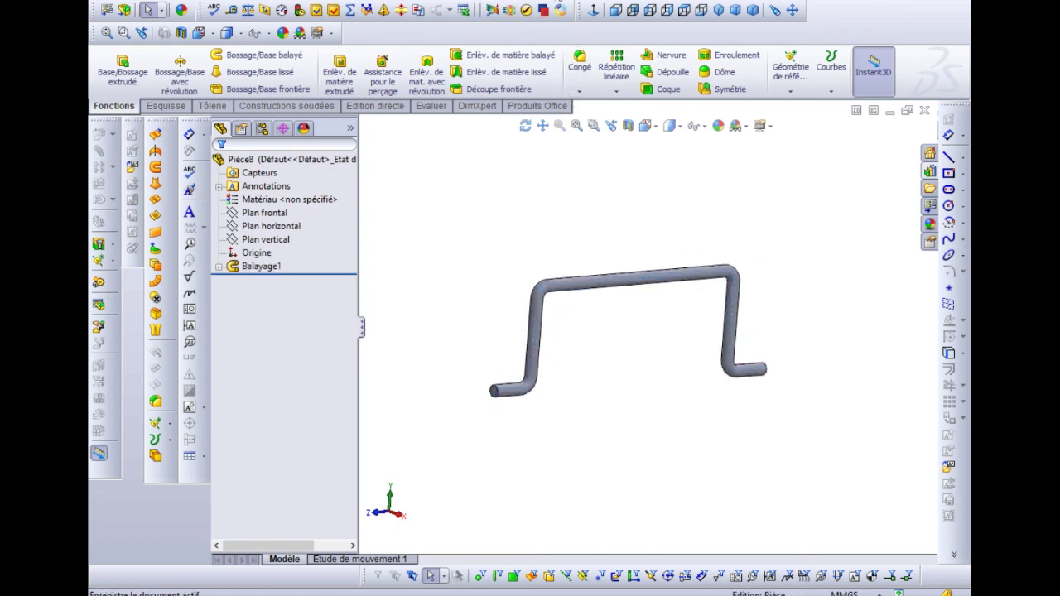
Step: Try to save the part under the name poignée in the caisse à outils folder inside Documents
key("ctrl+s")
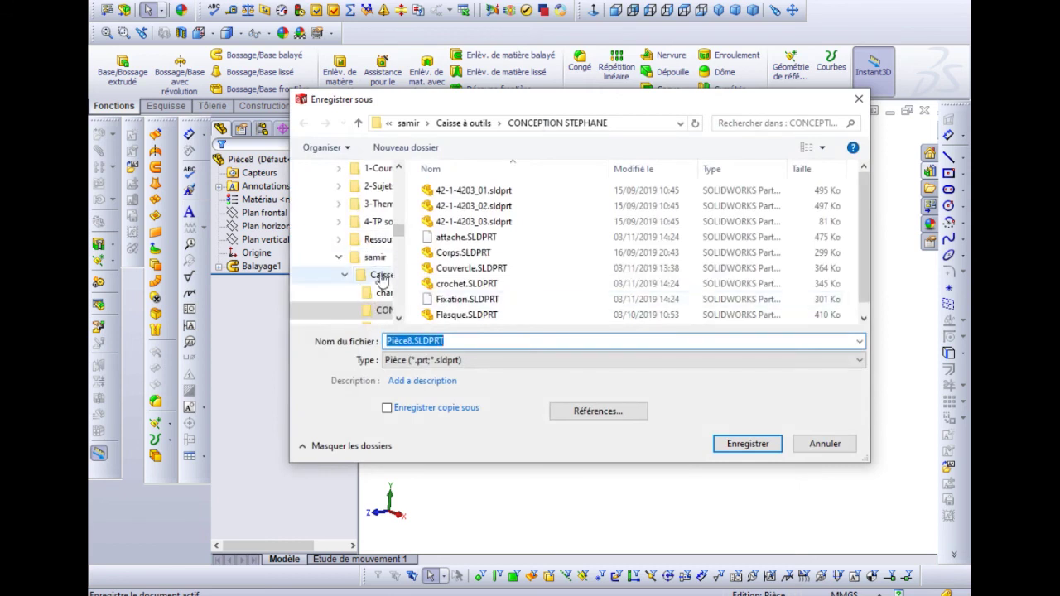
left_click_drag(398, 236, 410, 184)
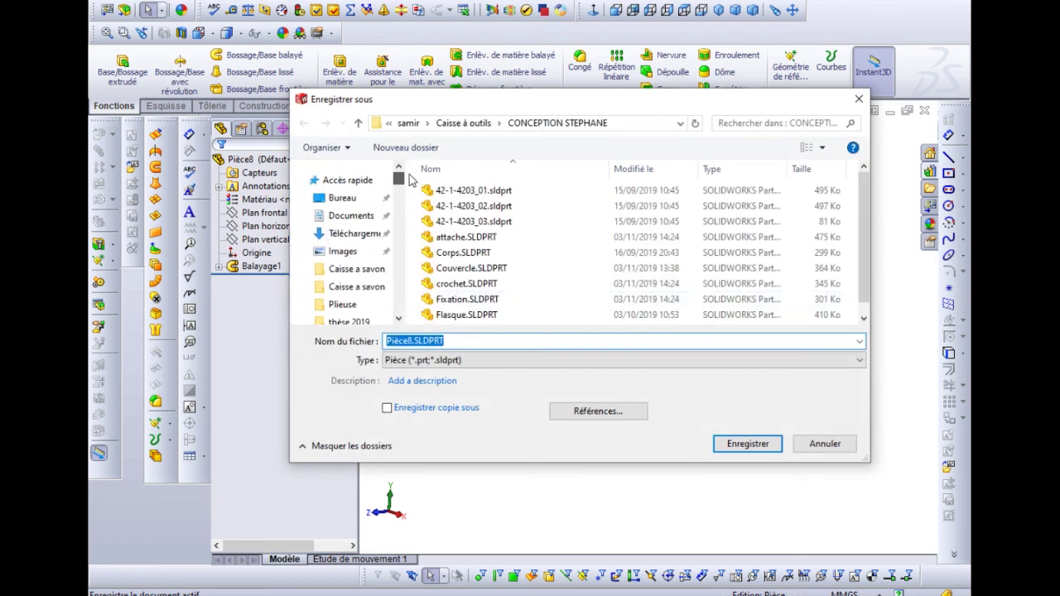
left_click(352, 220)
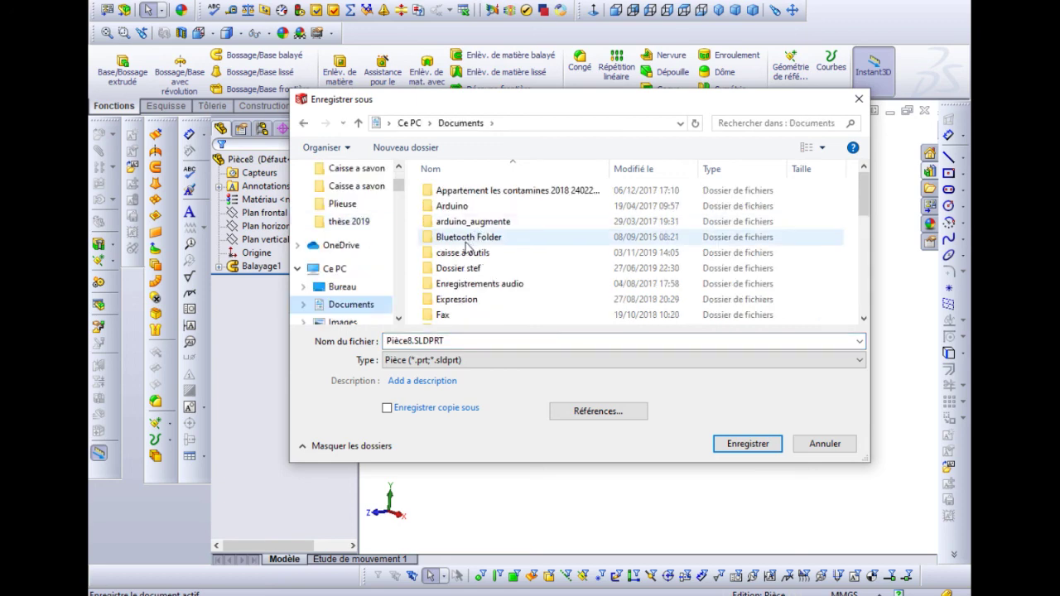
left_click(463, 257)
double_click(463, 258)
double_click(468, 341)
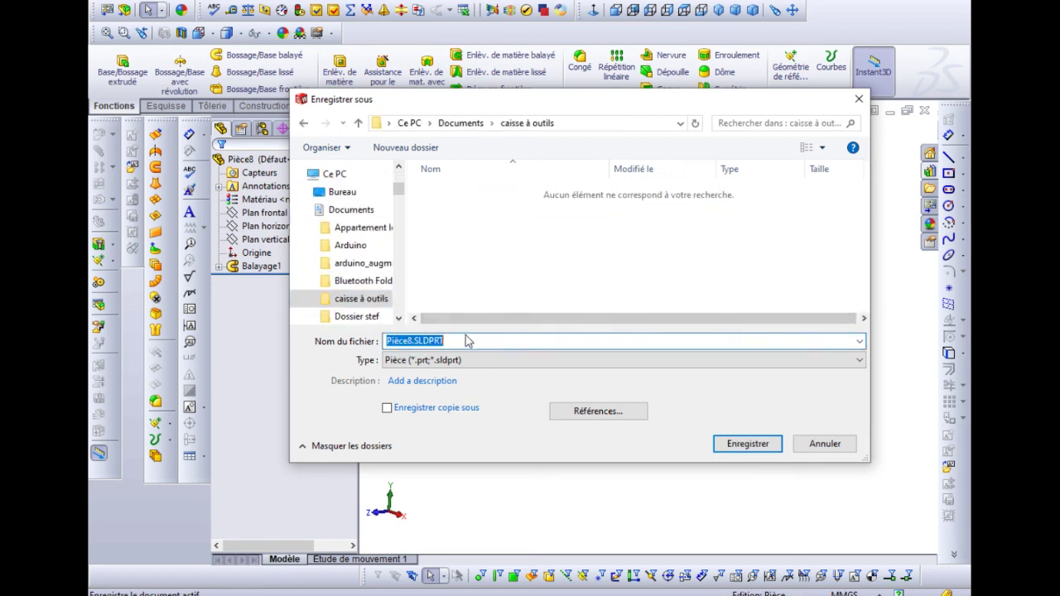
type("poignée")
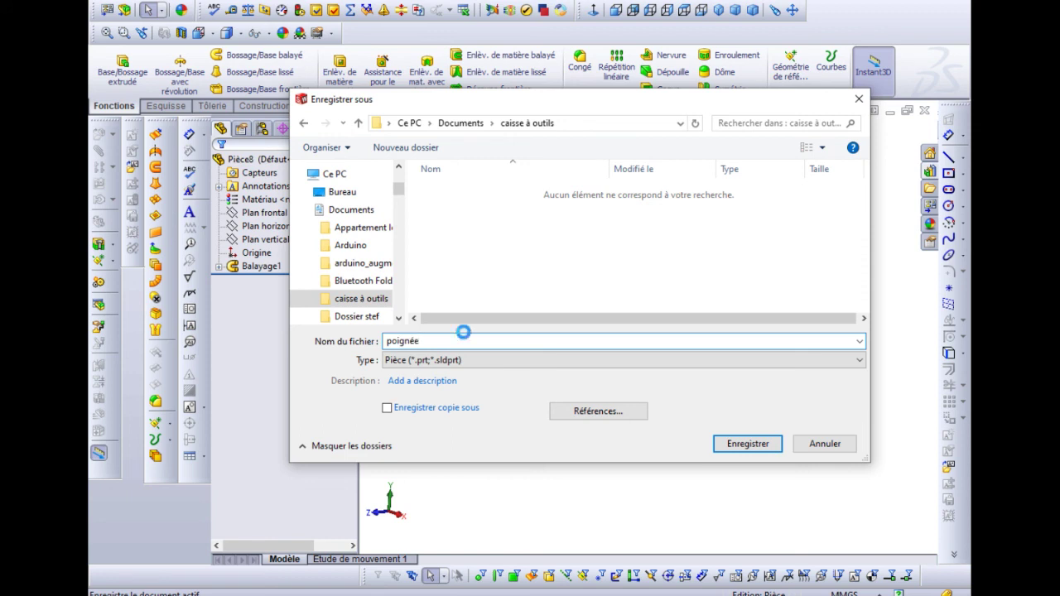
key("Return")
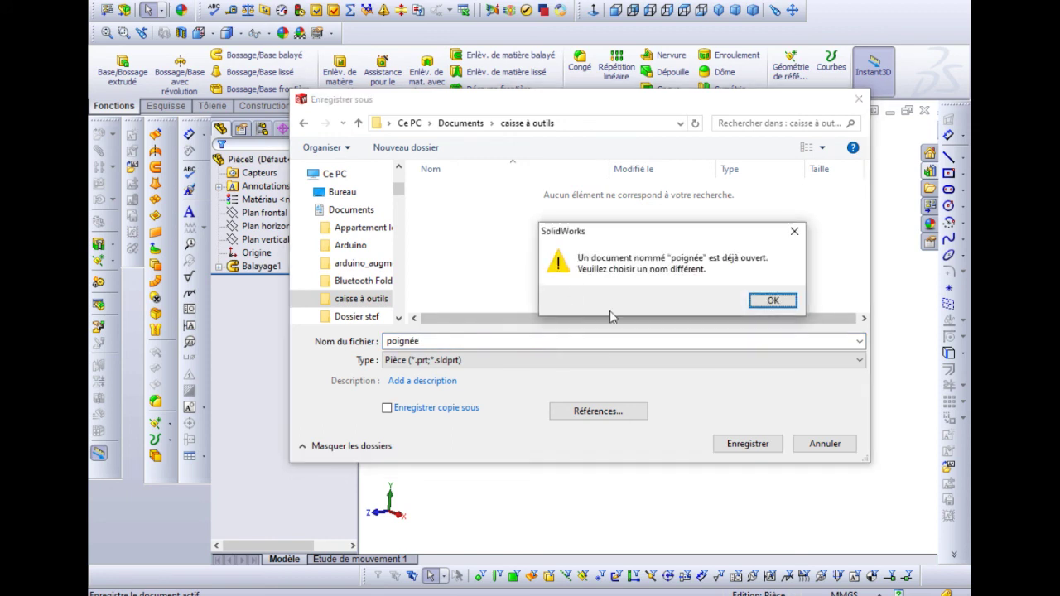